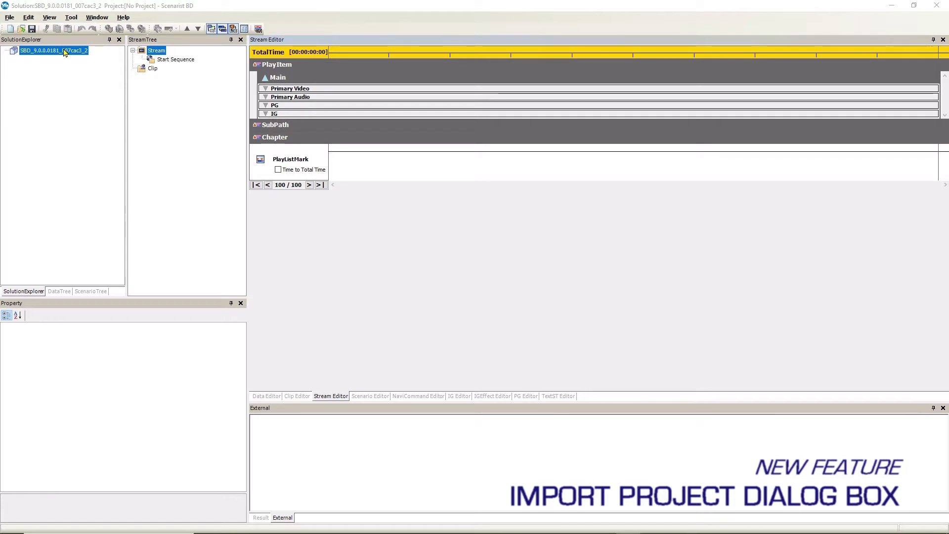
Bring up the context menu of the empty solution SBD_9.0.0.0181_007cac3_2.
{"action": "right_click", "coordinate": [64, 52]}
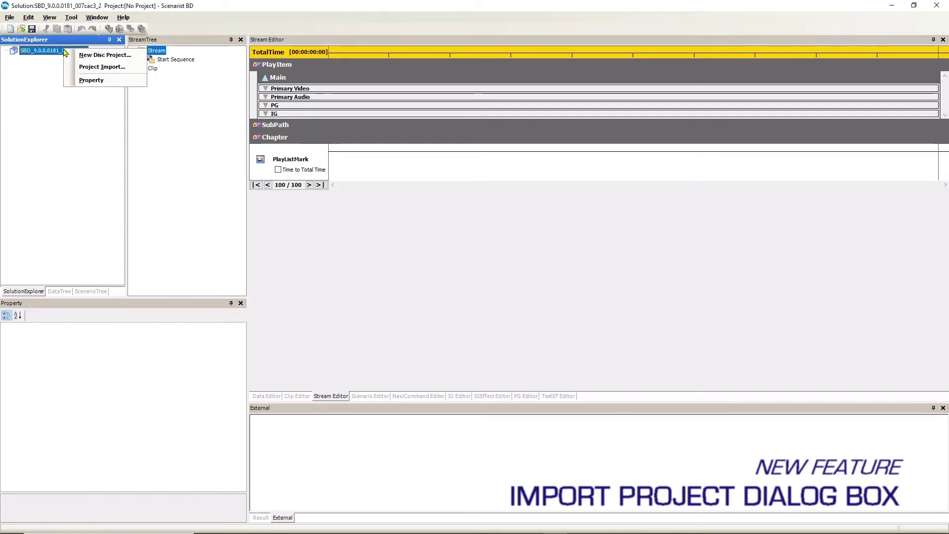
Import the feature template .sbdprj and rename the disc project to SBDv9_Feature_Template_Horizontal.
{"action": "left_click", "coordinate": [102, 67]}
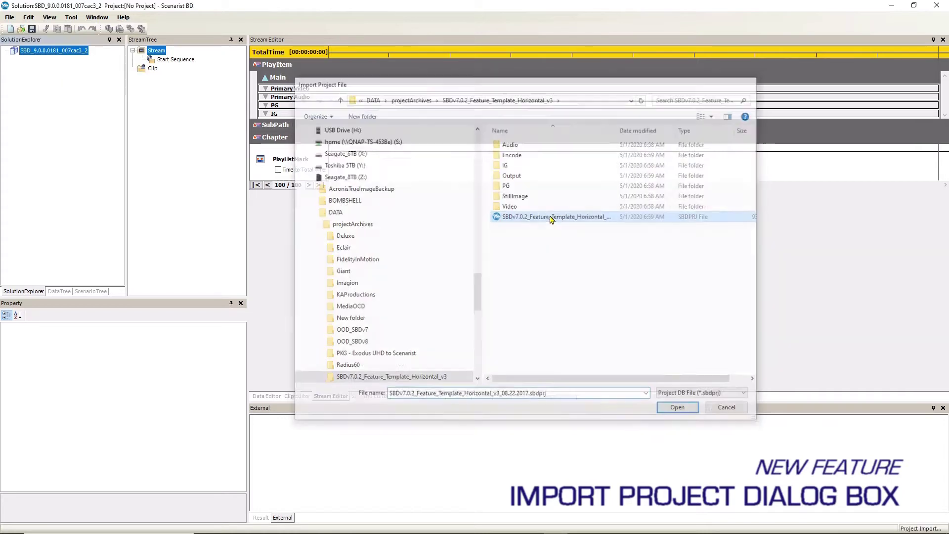
{"action": "double_click", "coordinate": [548, 218]}
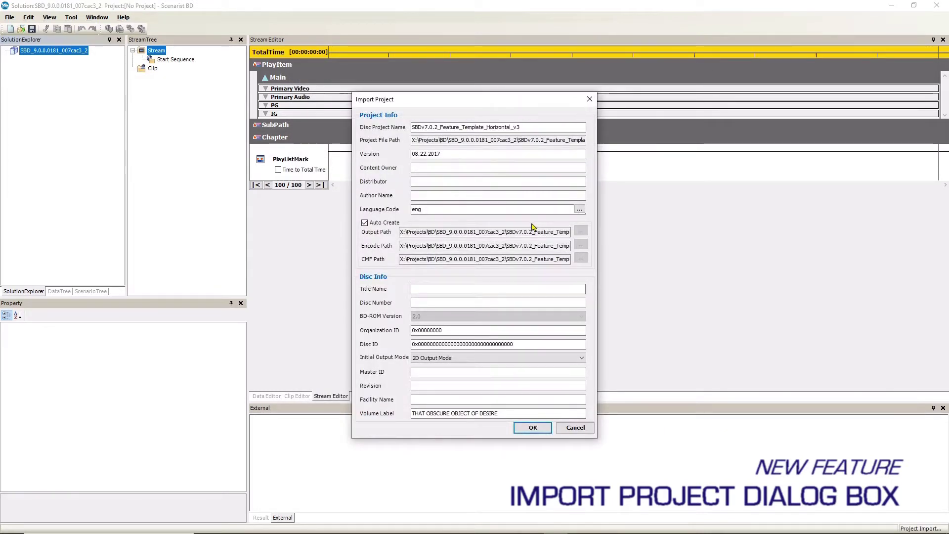
{"action": "left_click_drag", "start_coordinate": [530, 128], "coordinate": [393, 133]}
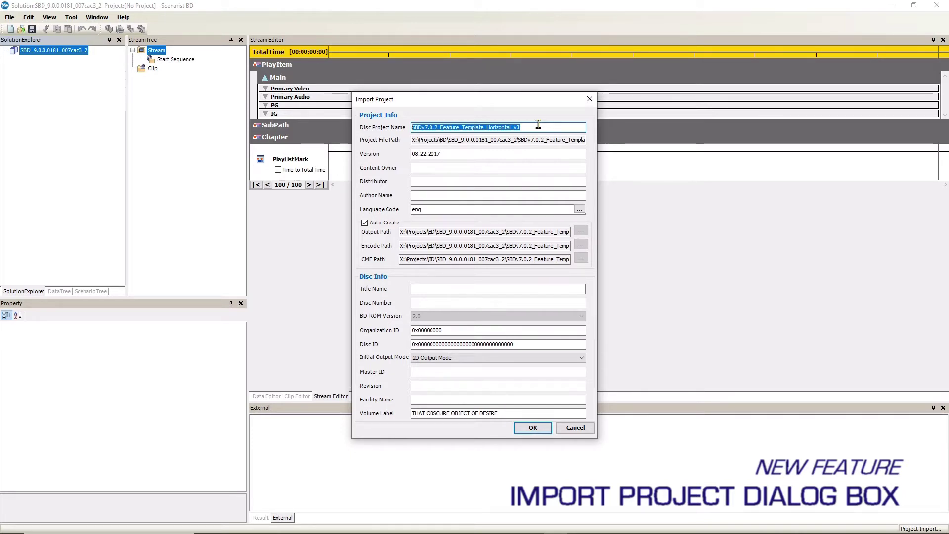
{"action": "key", "text": "Home"}
{"action": "key", "text": "Right"}
{"action": "key", "text": "Right"}
{"action": "key", "text": "Right"}
{"action": "key", "text": "Right"}
{"action": "key", "text": "shift+Right"}
{"action": "key", "text": "shift+Right"}
{"action": "key", "text": "shift+Right"}
{"action": "key", "text": "shift+Right"}
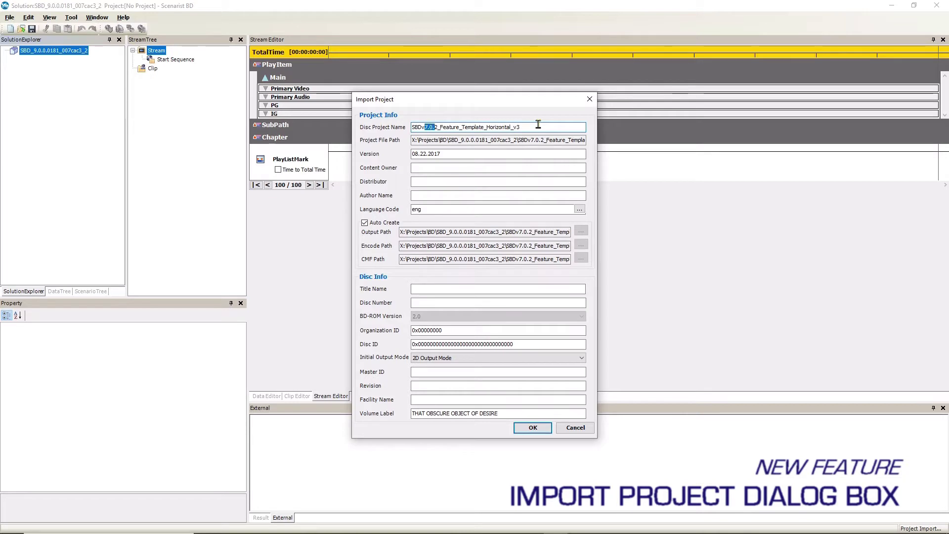
{"action": "key", "text": "shift+Right"}
{"action": "type", "text": "9"}
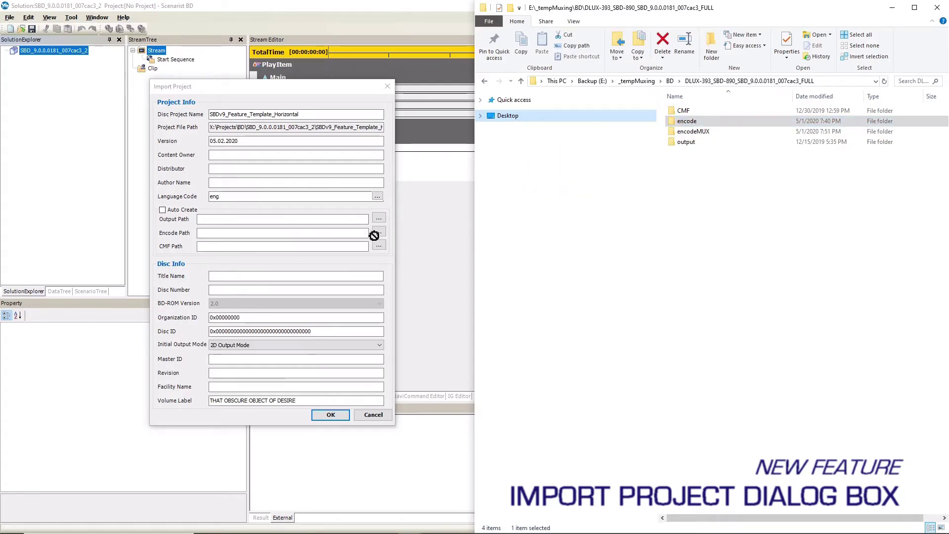
Point the encode, CMF and output paths to the E:\_tempMuxing\BD folders and enter volume label MY DISC VOLUME LABEL.
{"action": "left_click_drag", "start_coordinate": [374, 235], "coordinate": [326, 243]}
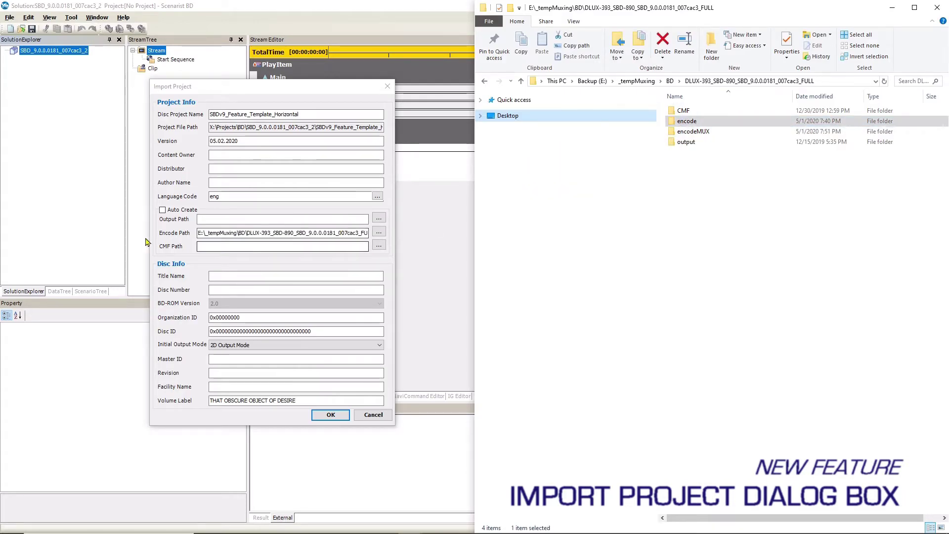
{"action": "left_click", "coordinate": [165, 253]}
{"action": "key", "text": "alt+Tab"}
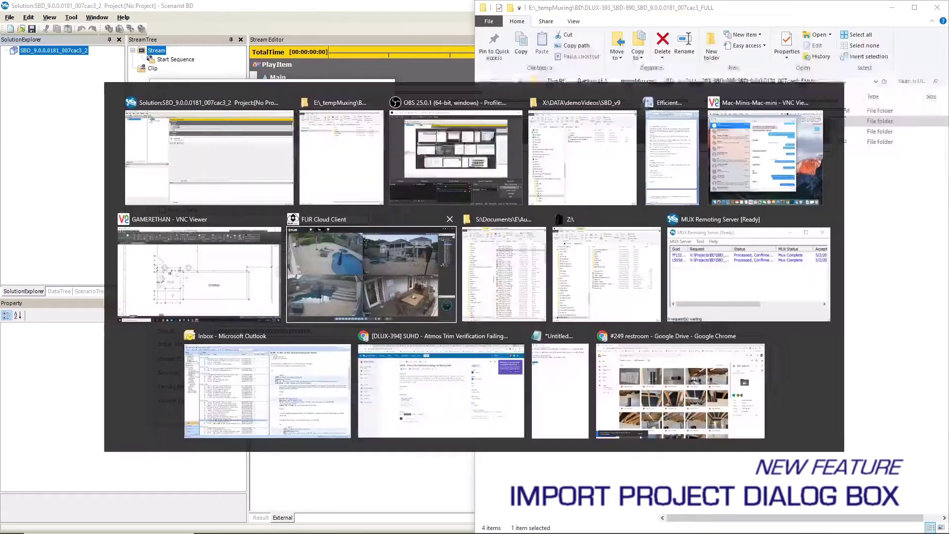
{"action": "left_click", "coordinate": [341, 153]}
{"action": "left_click_drag", "start_coordinate": [683, 110], "coordinate": [352, 247]}
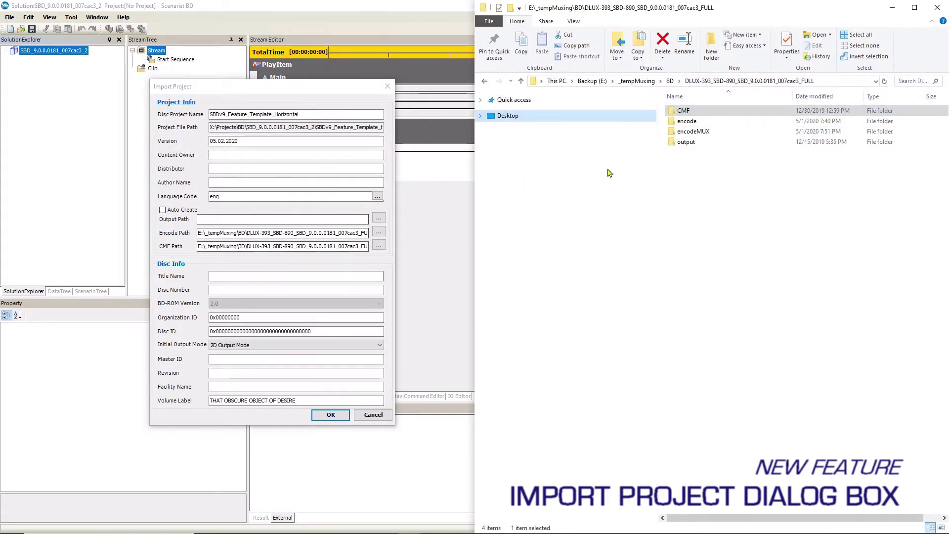
{"action": "left_click_drag", "start_coordinate": [686, 142], "coordinate": [301, 222]}
{"action": "triple_click", "coordinate": [296, 401]}
{"action": "type", "text": "M"}
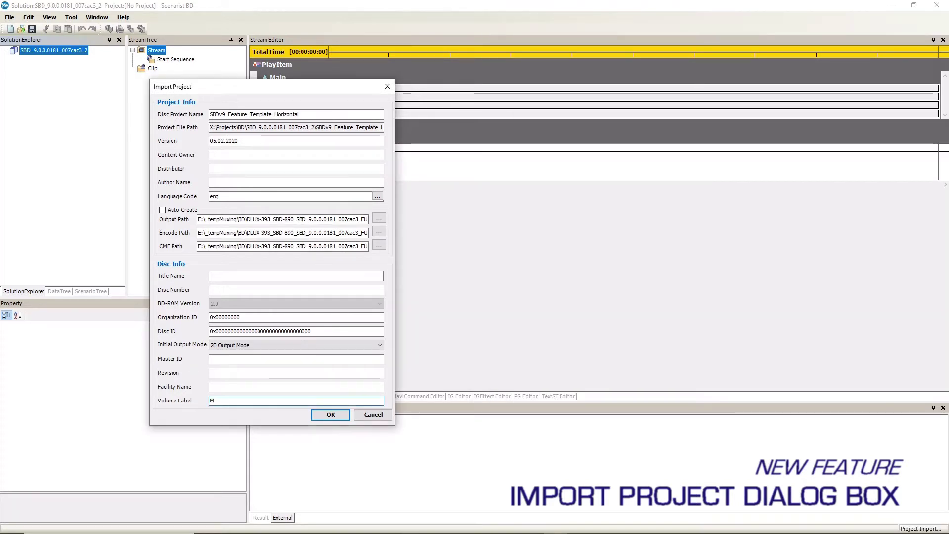
{"action": "type", "text": "Y DISC"}
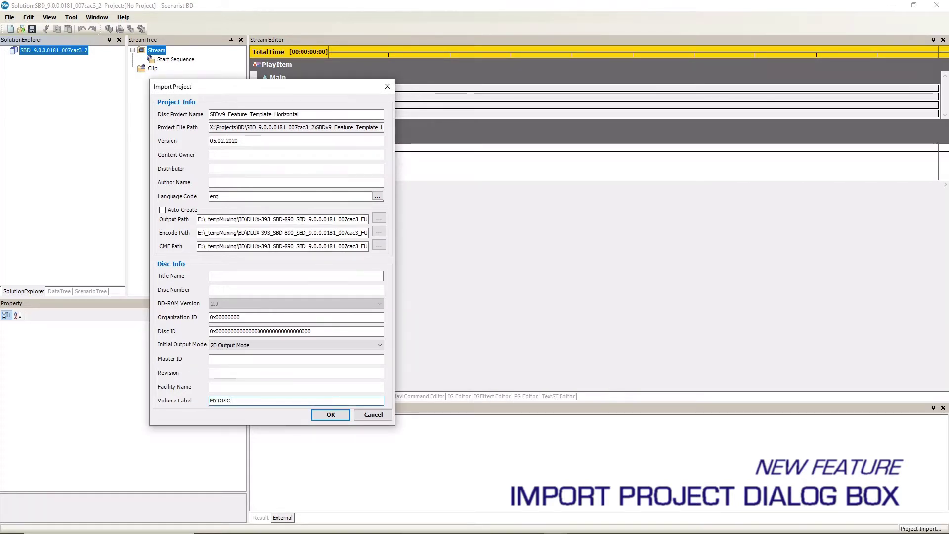
{"action": "type", "text": " VOLUME LABEL"}
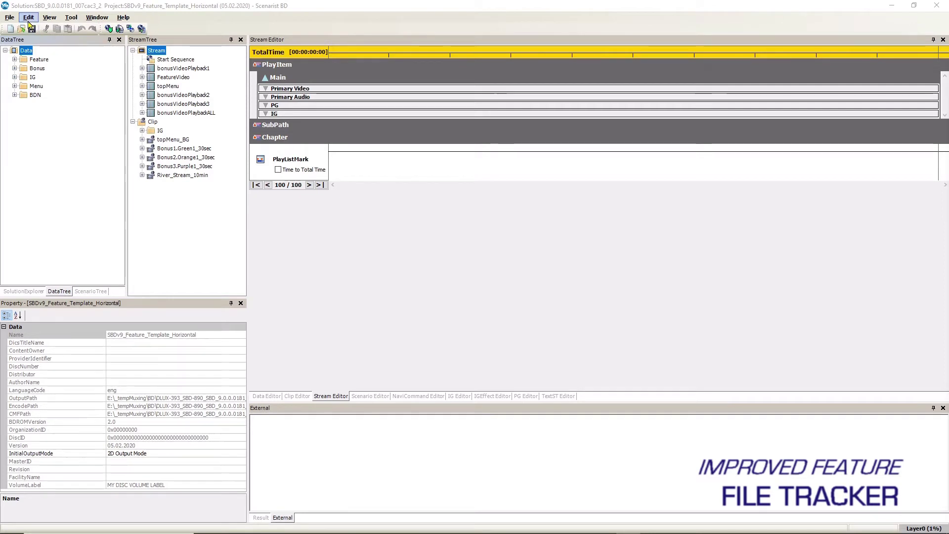
Open the File Tracker and widen its window and State column.
{"action": "left_click", "coordinate": [10, 18]}
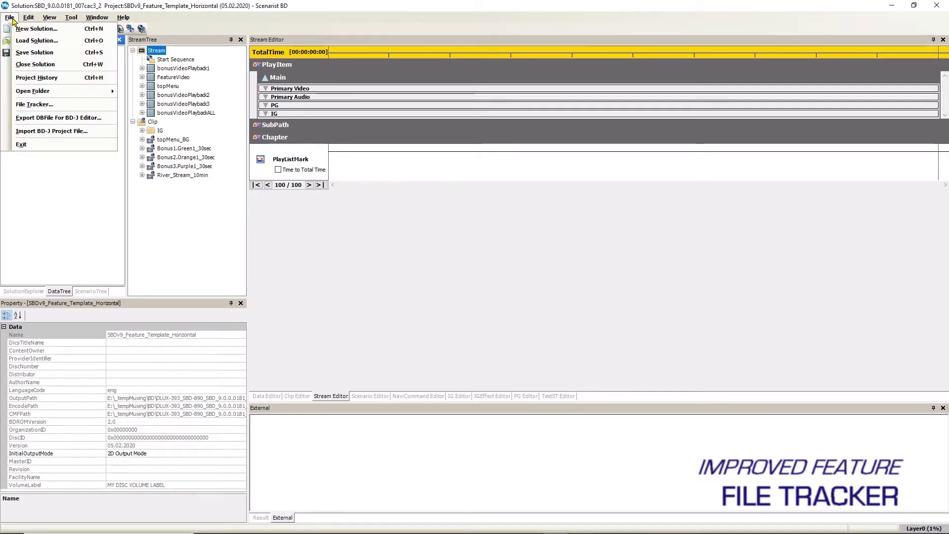
{"action": "left_click", "coordinate": [49, 102]}
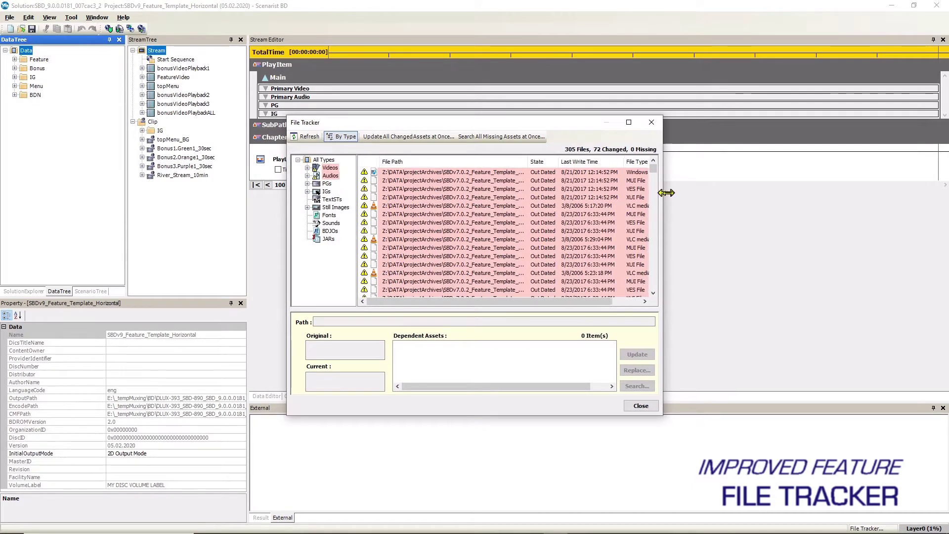
{"action": "left_click_drag", "start_coordinate": [662, 192], "coordinate": [799, 180]}
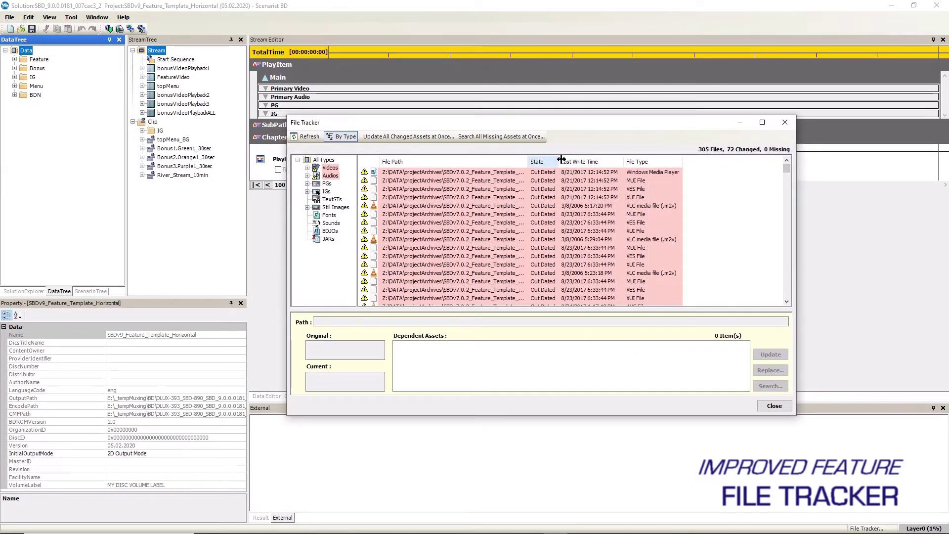
{"action": "left_click_drag", "start_coordinate": [559, 162], "coordinate": [582, 161]}
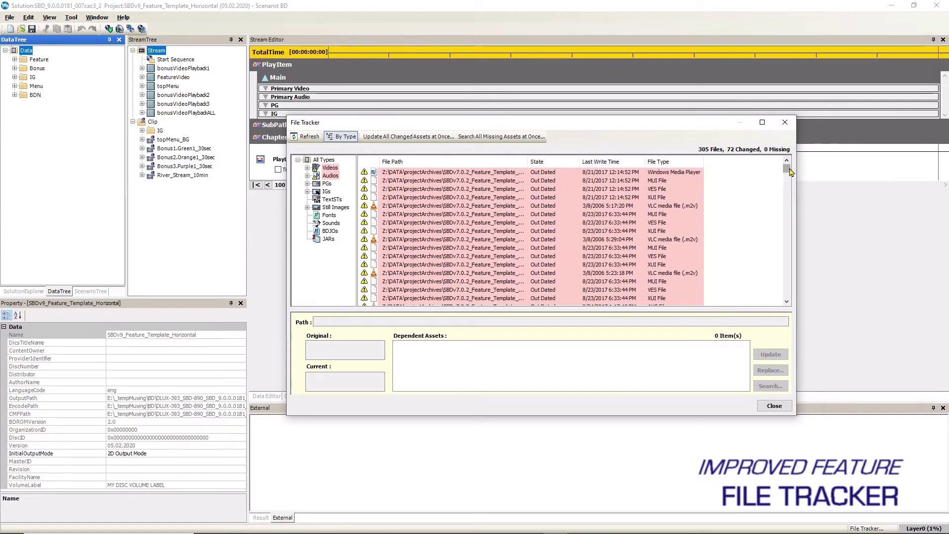
{"action": "mouse_move", "coordinate": [787, 168]}
{"action": "left_mouse_down"}
{"action": "mouse_move", "coordinate": [792, 213]}
{"action": "mouse_move", "coordinate": [789, 157]}
{"action": "left_mouse_up"}
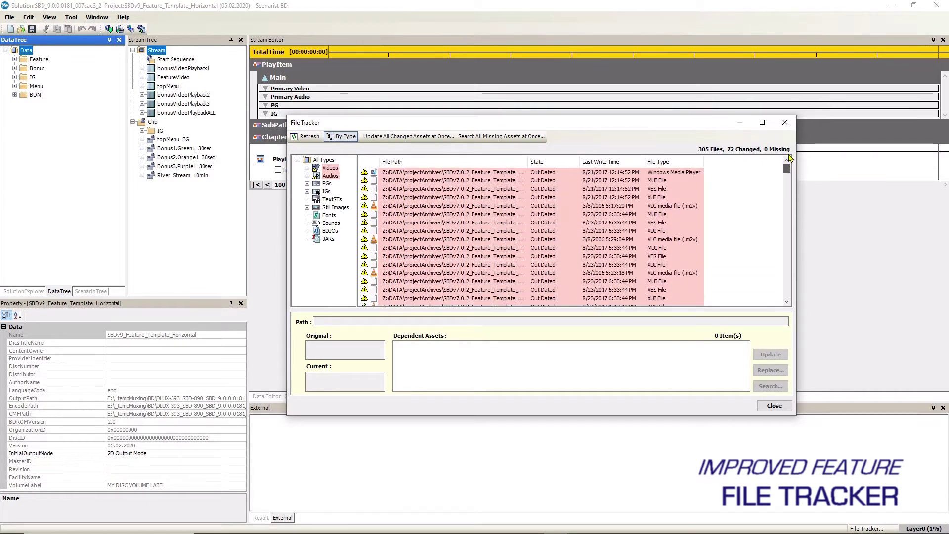
Filter the tracked audio and video files, then update all 18 out-dated assets at once.
{"action": "left_click", "coordinate": [330, 175]}
{"action": "left_click", "coordinate": [330, 168]}
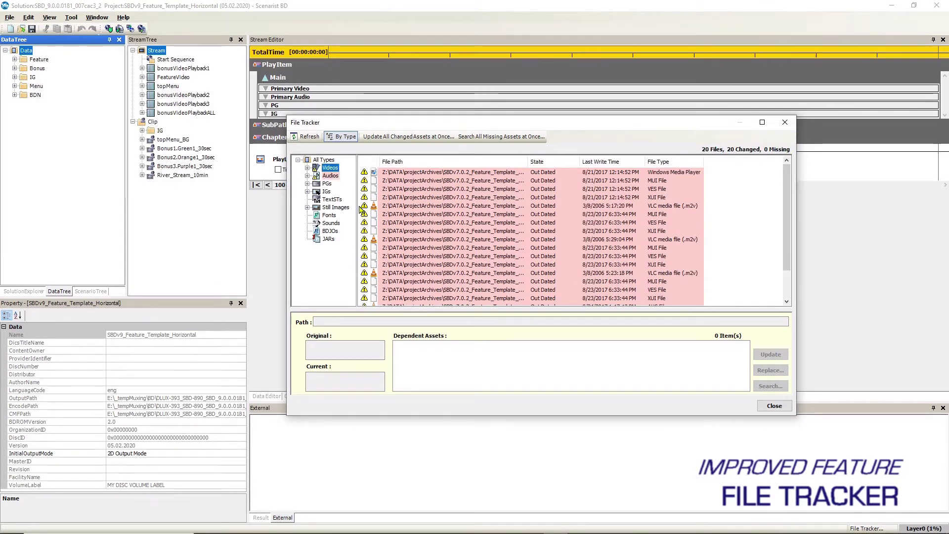
{"action": "left_click", "coordinate": [423, 137]}
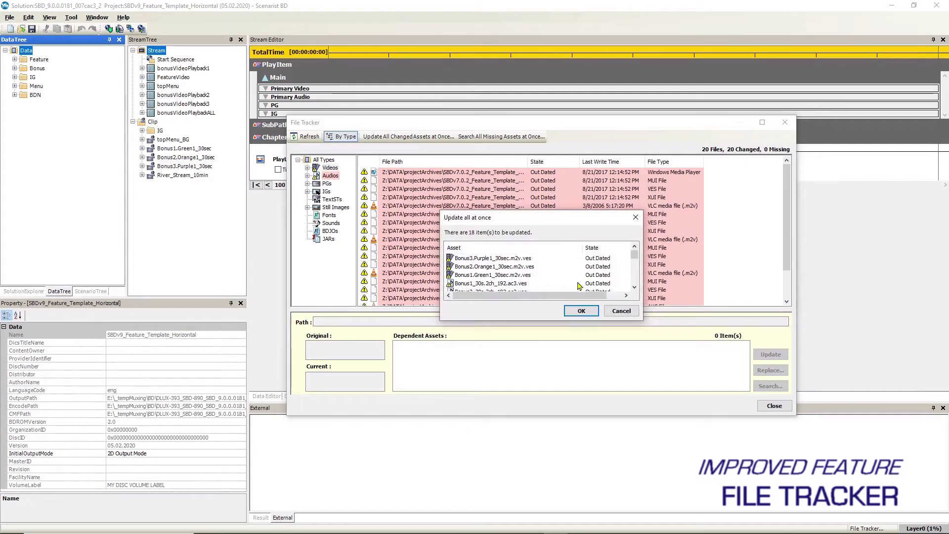
{"action": "left_click", "coordinate": [581, 310]}
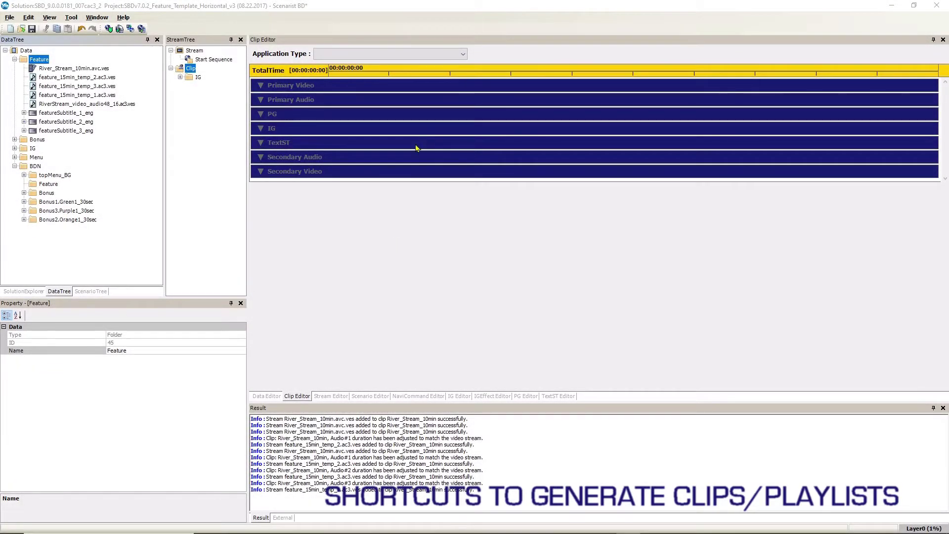
Generate a clip from the River_Stream_10min video asset.
{"action": "left_click", "coordinate": [73, 69]}
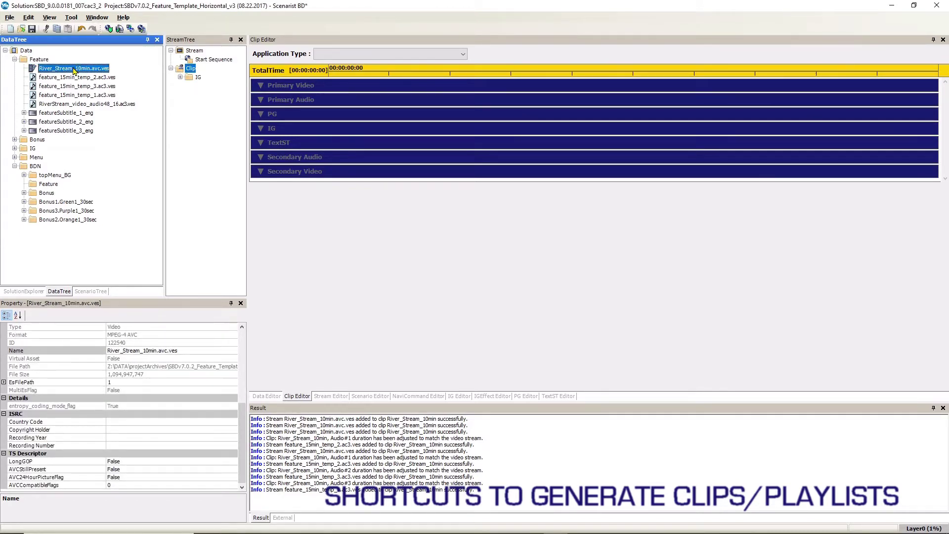
{"action": "right_click", "coordinate": [75, 72]}
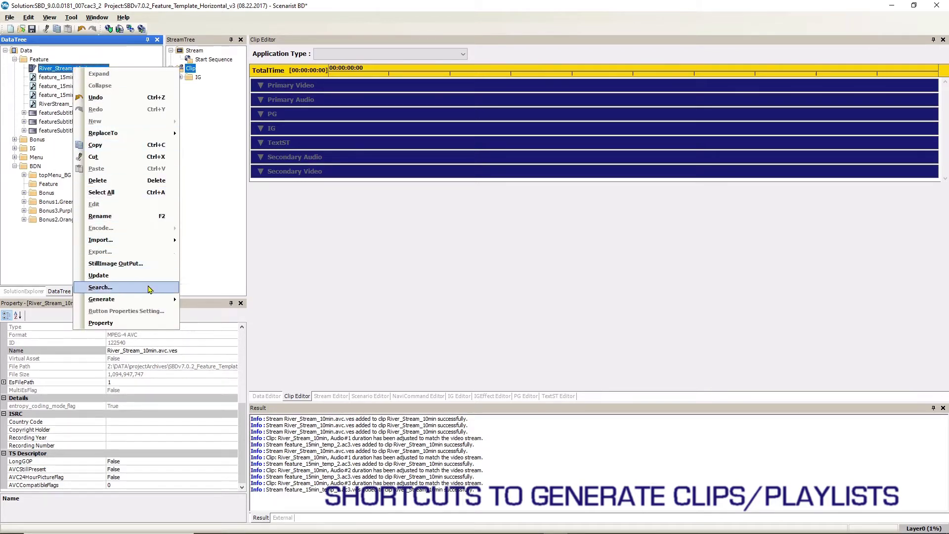
{"action": "mouse_move", "coordinate": [151, 301]}
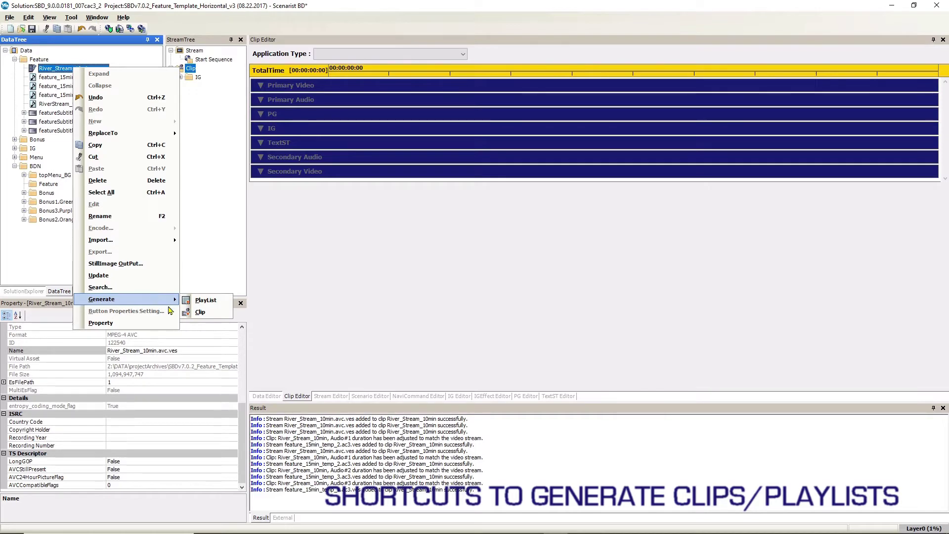
{"action": "left_click", "coordinate": [208, 312]}
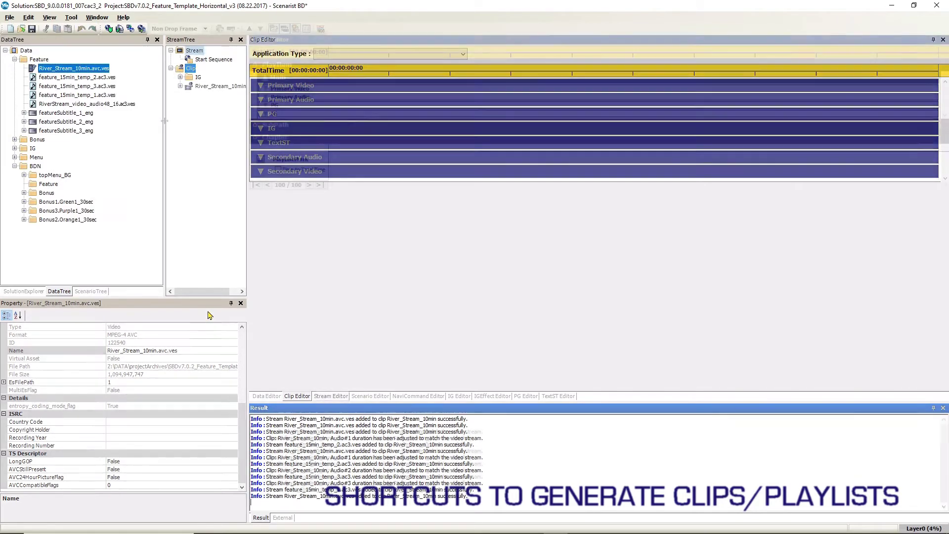
Add the three feature_15min_temp audio assets and generate the River_Stream_10min playlist.
{"action": "left_click", "coordinate": [81, 78], "text": "ctrl"}
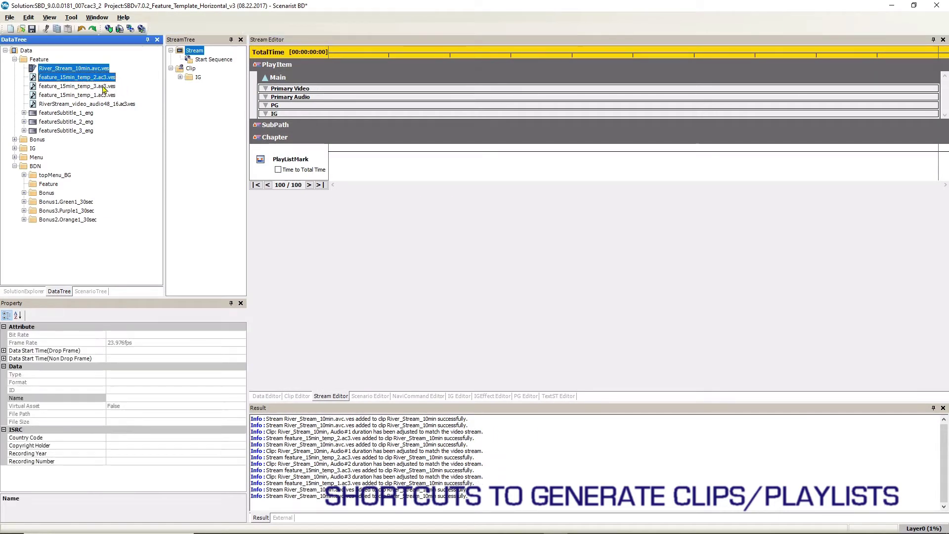
{"action": "left_click", "coordinate": [104, 87], "text": "ctrl"}
{"action": "left_click", "coordinate": [103, 95], "text": "ctrl"}
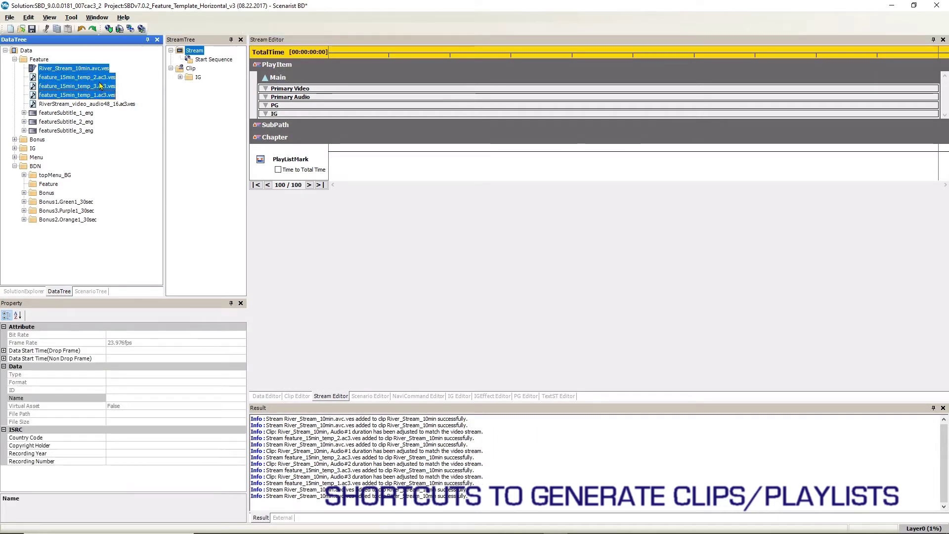
{"action": "right_click", "coordinate": [94, 78]}
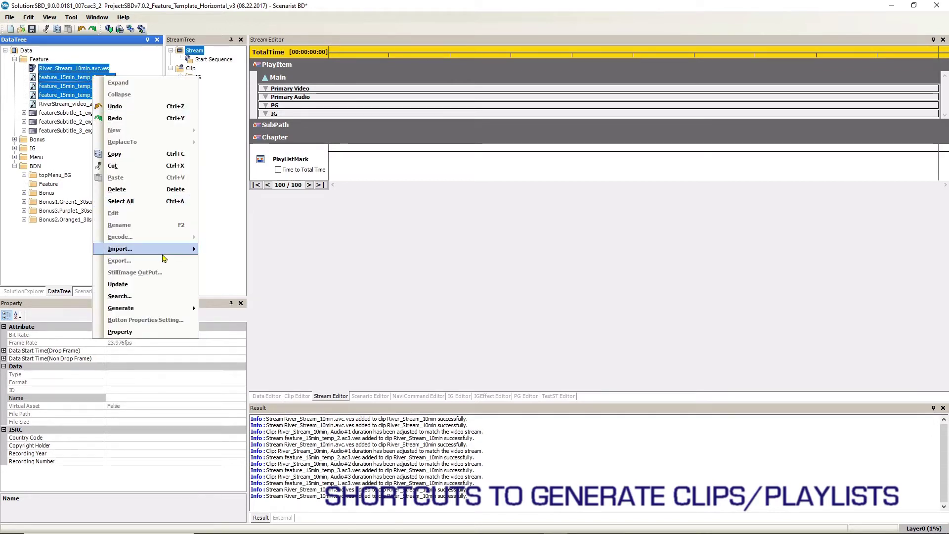
{"action": "mouse_move", "coordinate": [185, 308]}
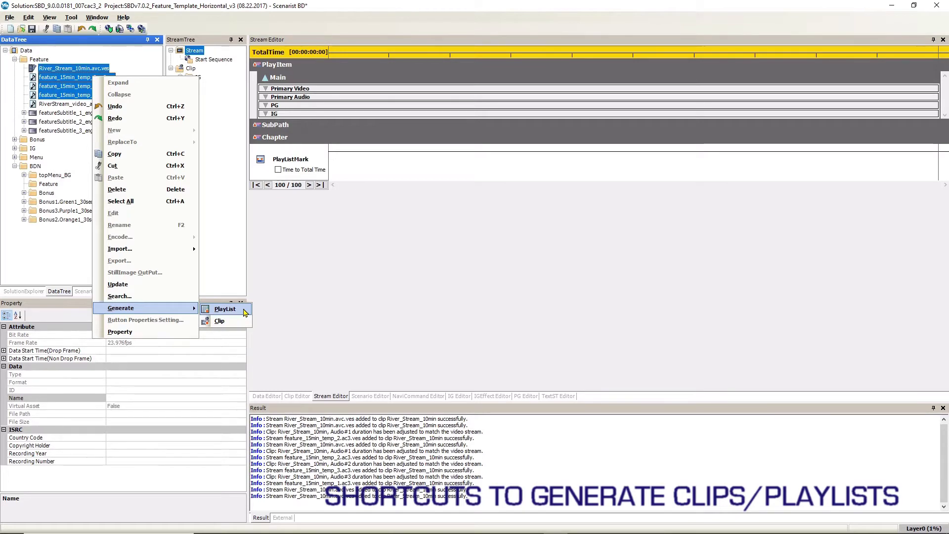
{"action": "left_click", "coordinate": [246, 312]}
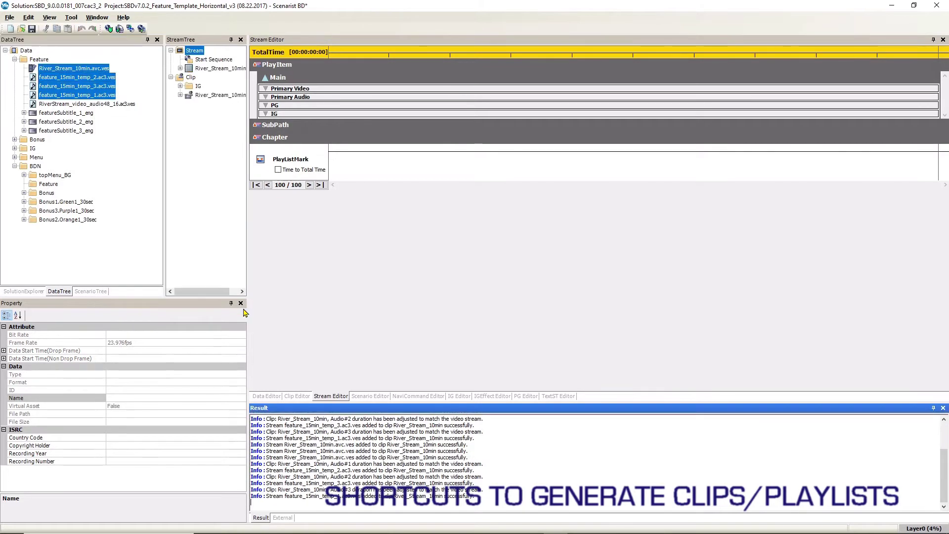
{"action": "left_click", "coordinate": [238, 68]}
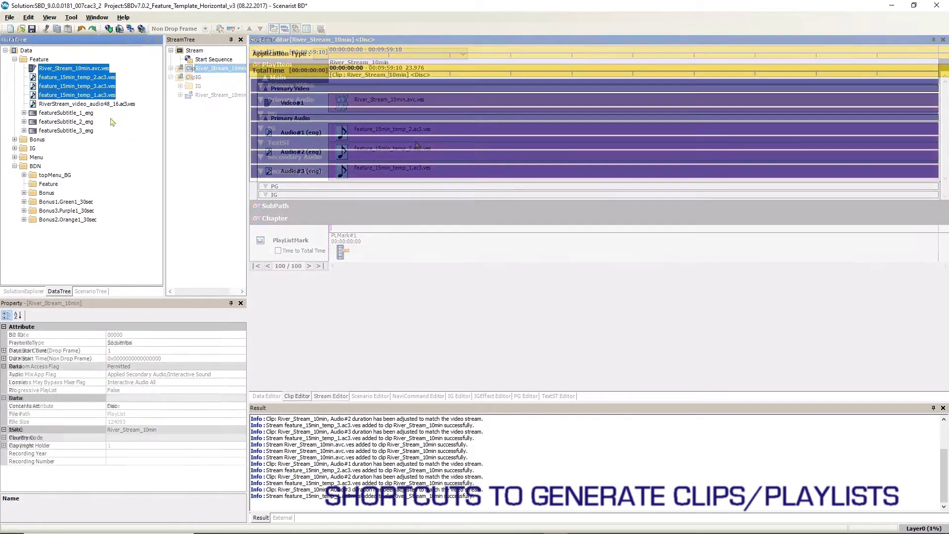
Add the three featureSubtitle_eng assets to the clip and view its streams.
{"action": "left_click", "coordinate": [88, 114], "text": "ctrl"}
{"action": "left_click", "coordinate": [88, 123], "text": "ctrl"}
{"action": "left_click", "coordinate": [88, 131], "text": "ctrl"}
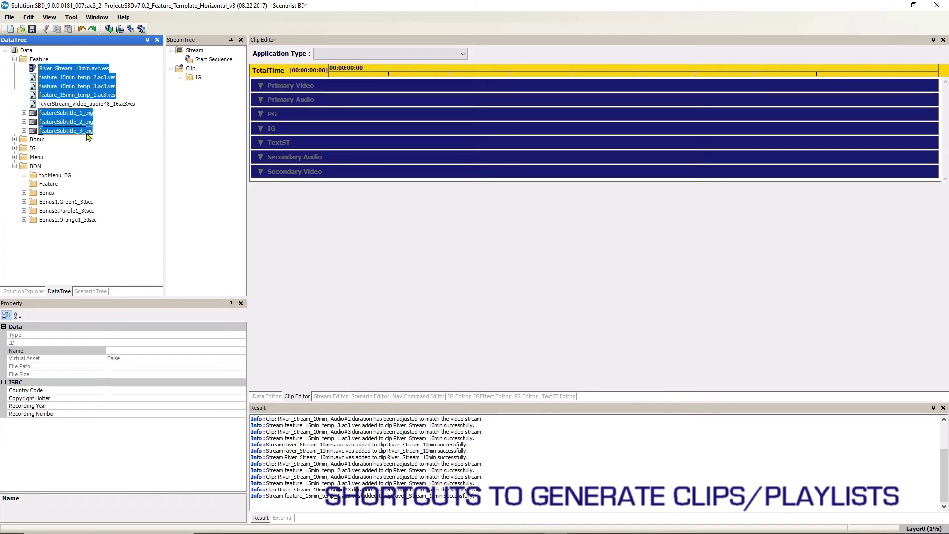
{"action": "right_click", "coordinate": [83, 125]}
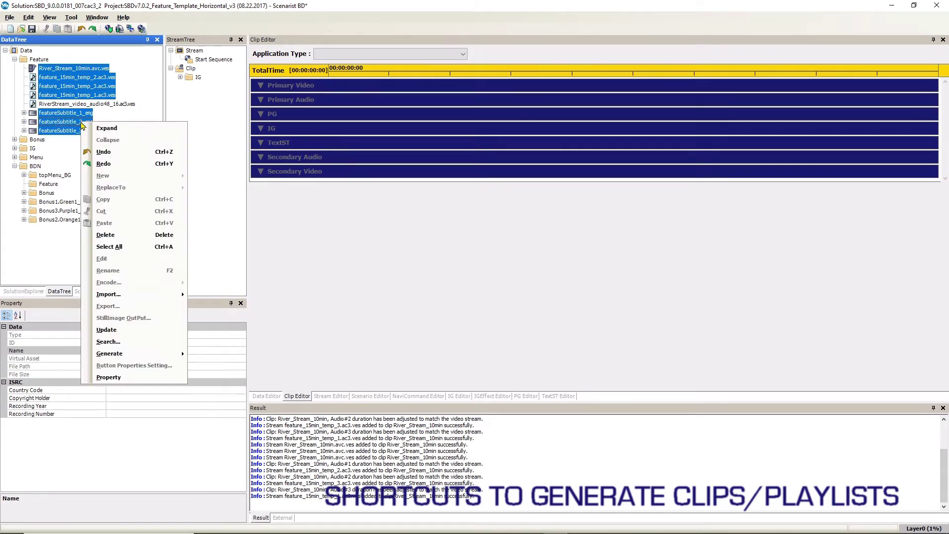
{"action": "mouse_move", "coordinate": [158, 299]}
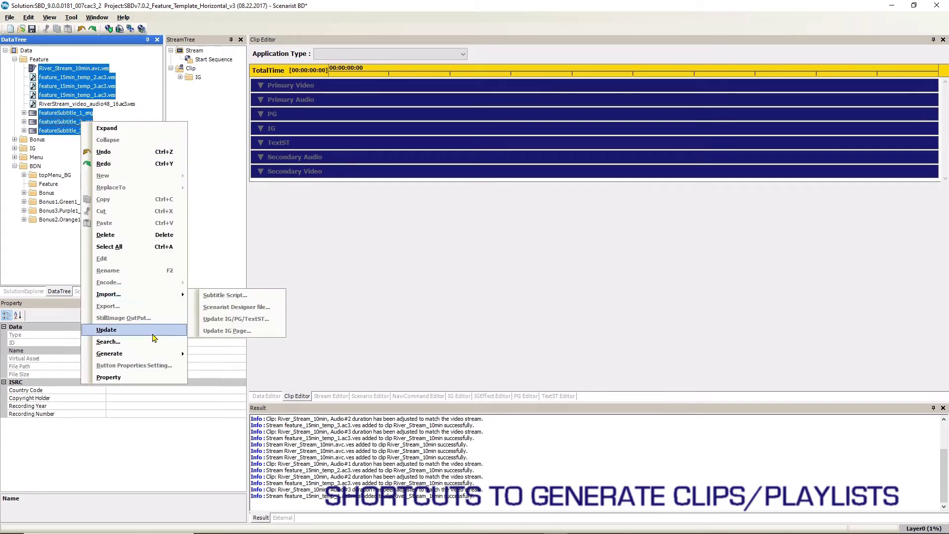
{"action": "mouse_move", "coordinate": [149, 353]}
{"action": "left_click", "coordinate": [210, 354]}
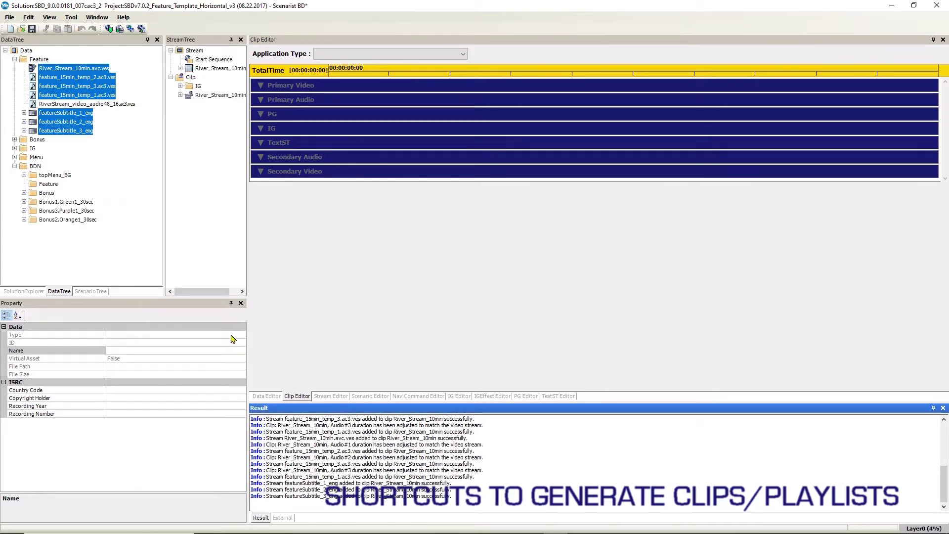
{"action": "left_click", "coordinate": [239, 95]}
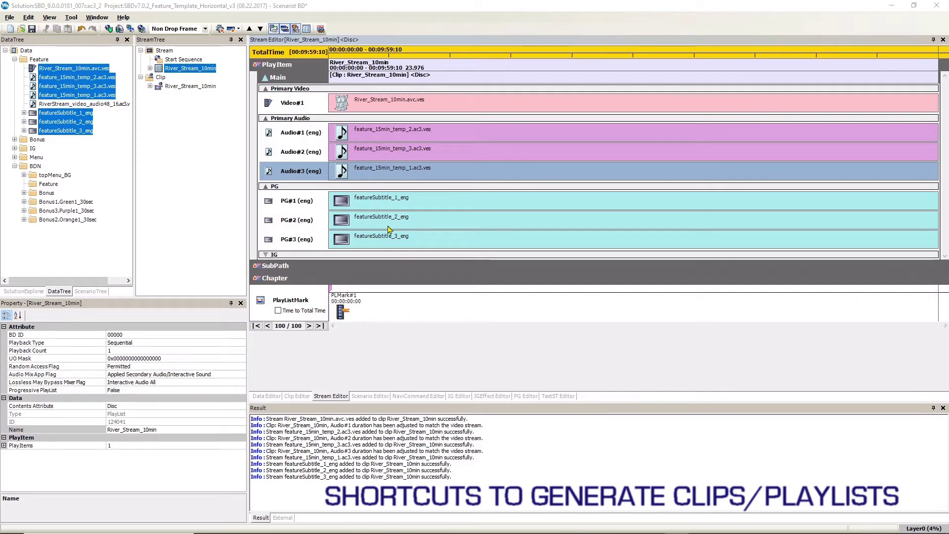
Move the feature_15min_temp_1 audio stream up twice in the Stream Editor, making it Audio#1.
{"action": "left_click", "coordinate": [304, 154]}
{"action": "left_click", "coordinate": [311, 171]}
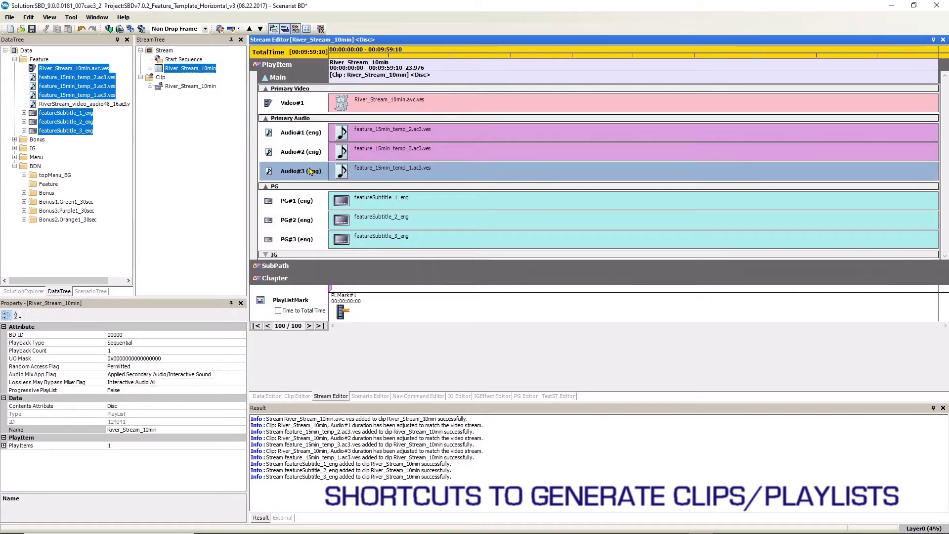
{"action": "left_click", "coordinate": [250, 29]}
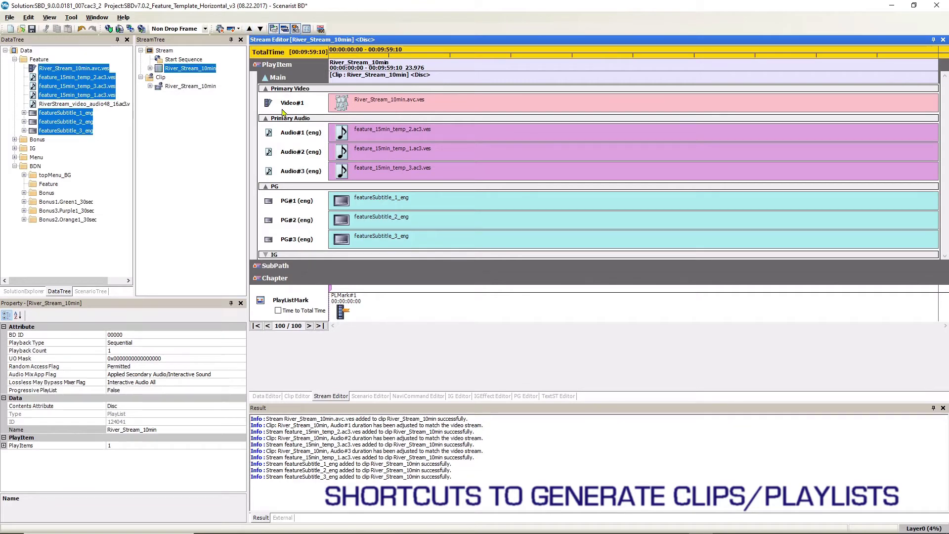
{"action": "left_click", "coordinate": [302, 155]}
{"action": "left_click", "coordinate": [250, 29]}
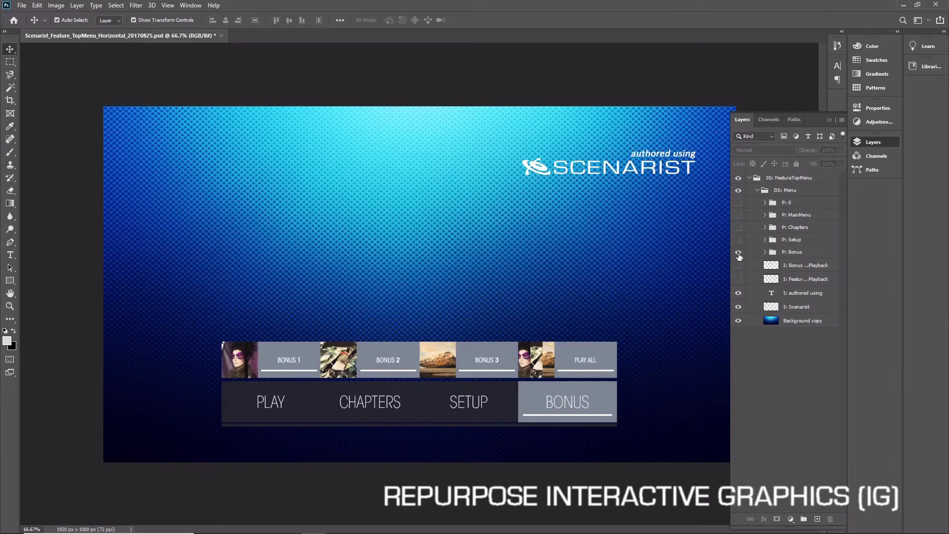
Hide the P: Bonus, P: Setup and P: Chapters pages, then show and expand P: MainMenu.
{"action": "left_click", "coordinate": [738, 253]}
{"action": "left_click", "coordinate": [738, 241]}
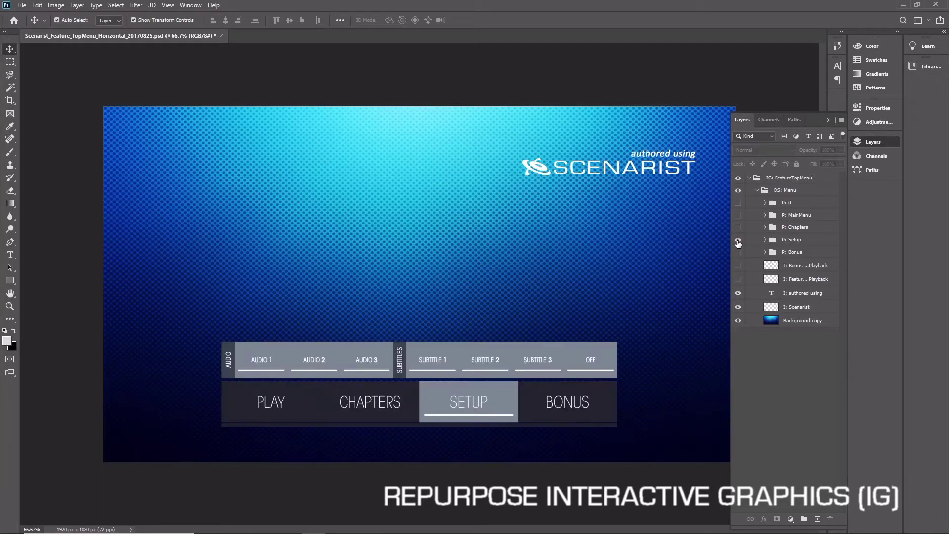
{"action": "left_click", "coordinate": [738, 241]}
{"action": "left_click", "coordinate": [738, 228]}
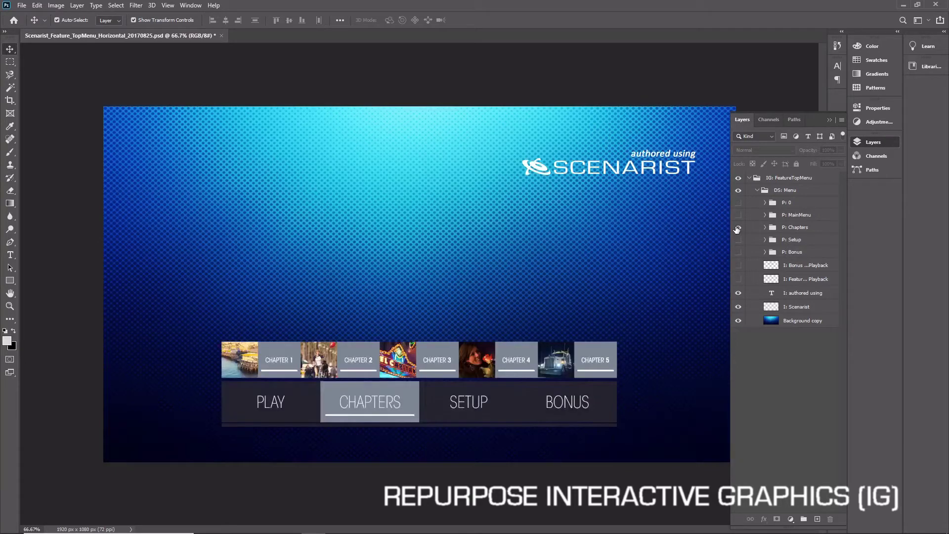
{"action": "left_click", "coordinate": [738, 226]}
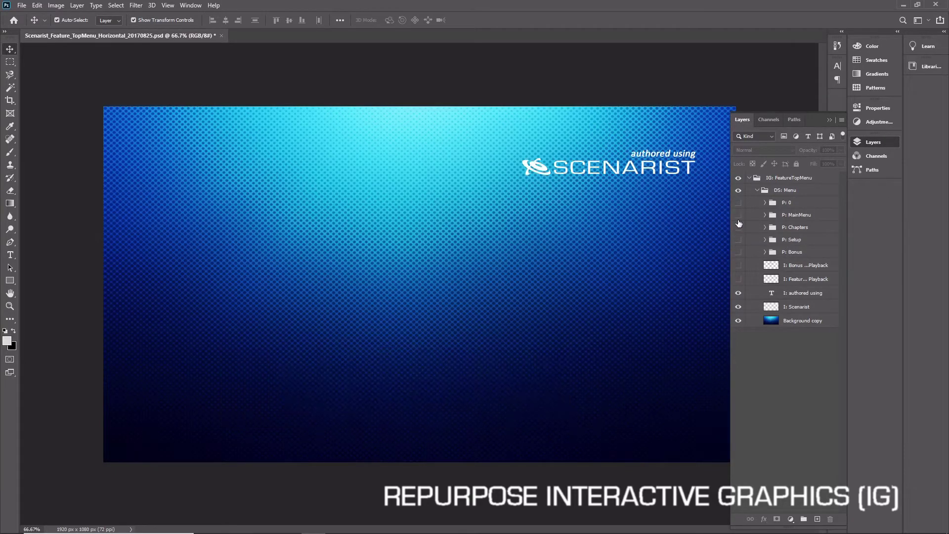
{"action": "left_click", "coordinate": [739, 216]}
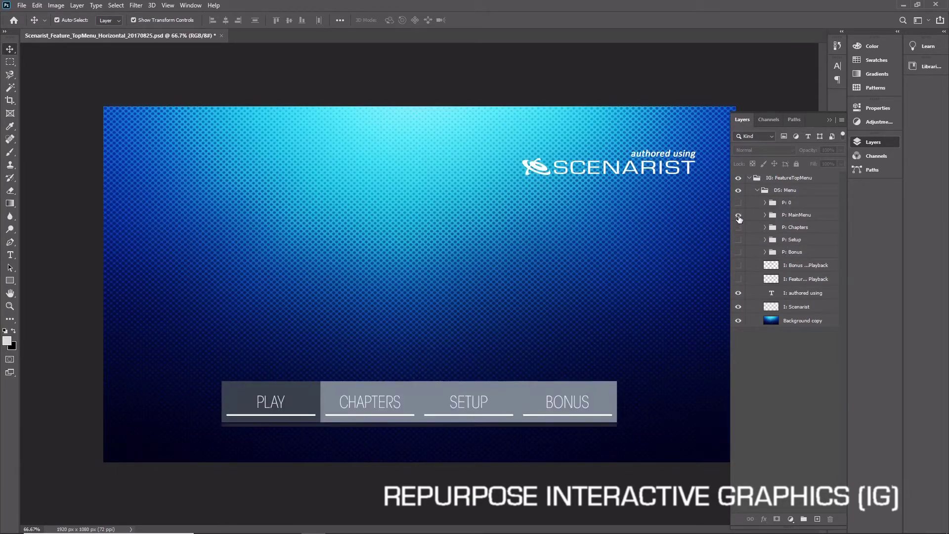
{"action": "left_click", "coordinate": [764, 216]}
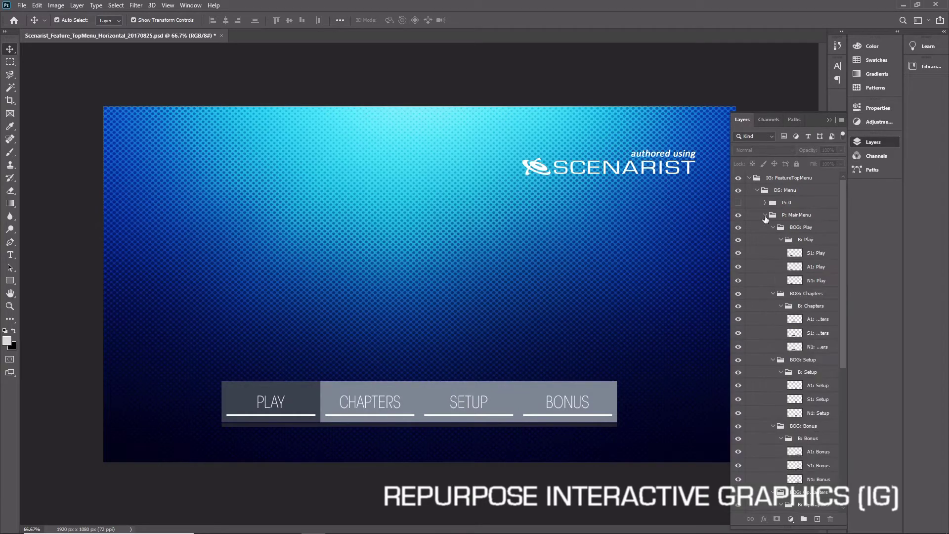
{"action": "left_click_drag", "start_coordinate": [845, 291], "coordinate": [861, 440]}
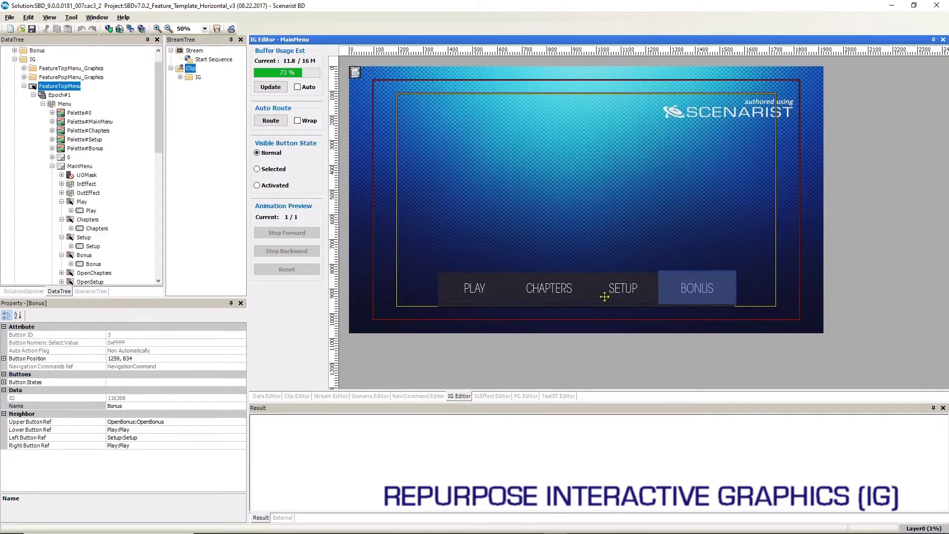
Select the SETUP, CHAPTERS and PLAY menu buttons and view Play's navigation commands.
{"action": "left_click", "coordinate": [615, 292]}
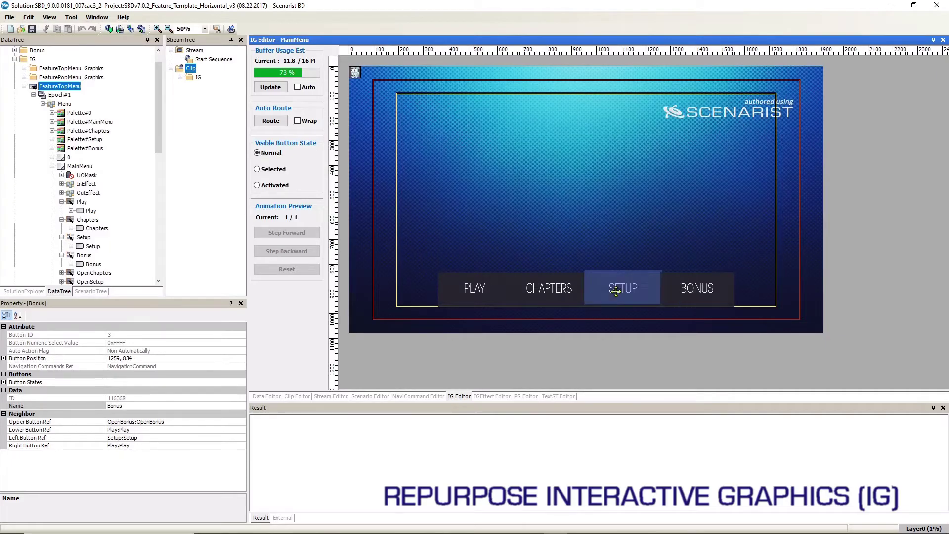
{"action": "left_click", "coordinate": [538, 293]}
{"action": "left_click", "coordinate": [472, 292]}
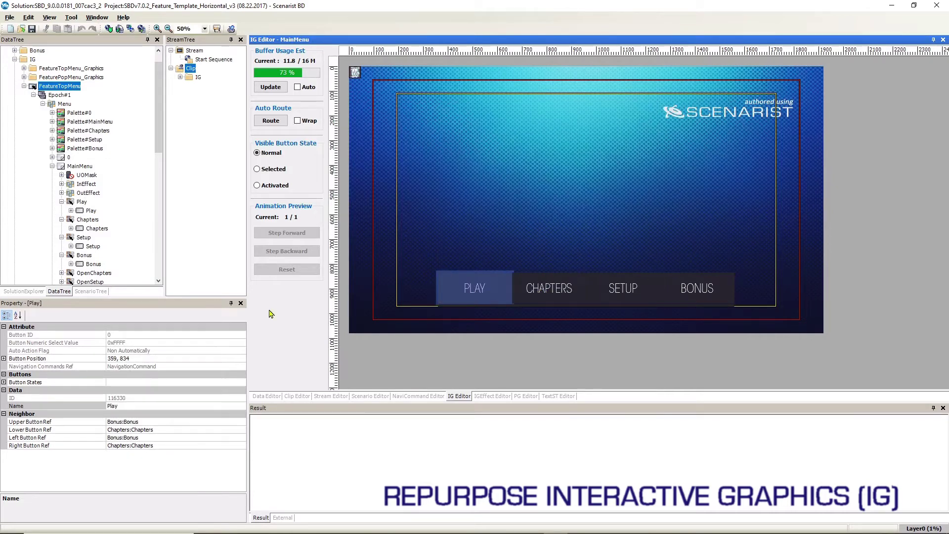
{"action": "left_click", "coordinate": [80, 213]}
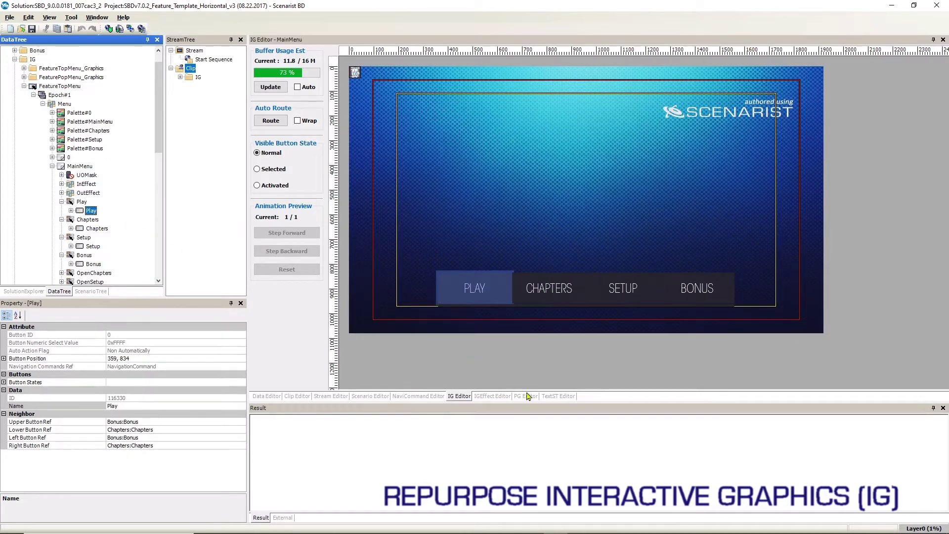
{"action": "left_click", "coordinate": [420, 396]}
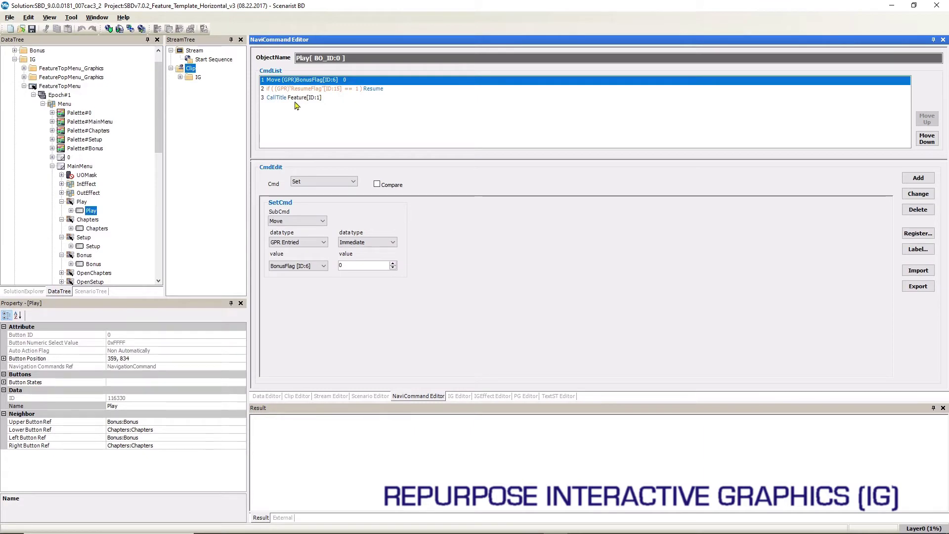
Review the Chapters, Setup and Bonus commands, ending on Bonus's SetButtonPage to Page Bonus [ID:4].
{"action": "left_click", "coordinate": [96, 229]}
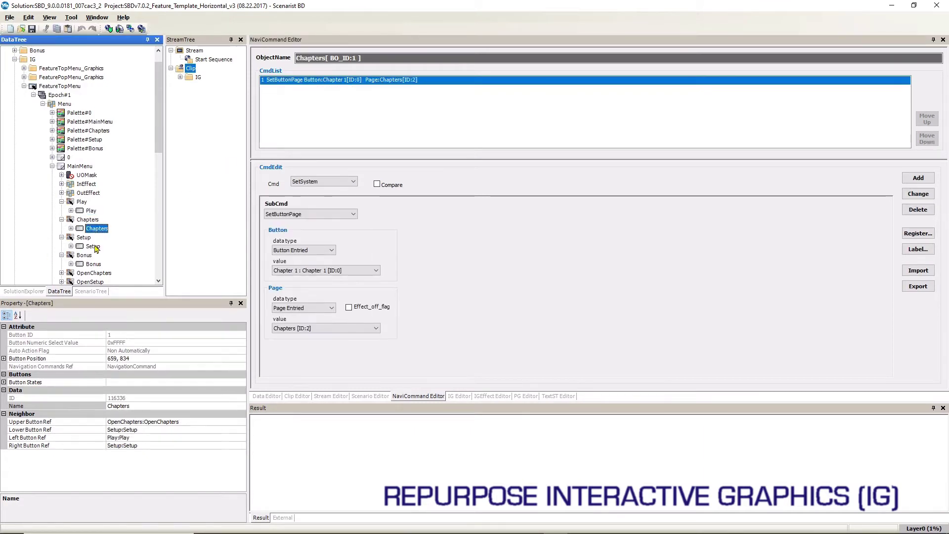
{"action": "left_click", "coordinate": [95, 247]}
{"action": "left_click", "coordinate": [100, 266]}
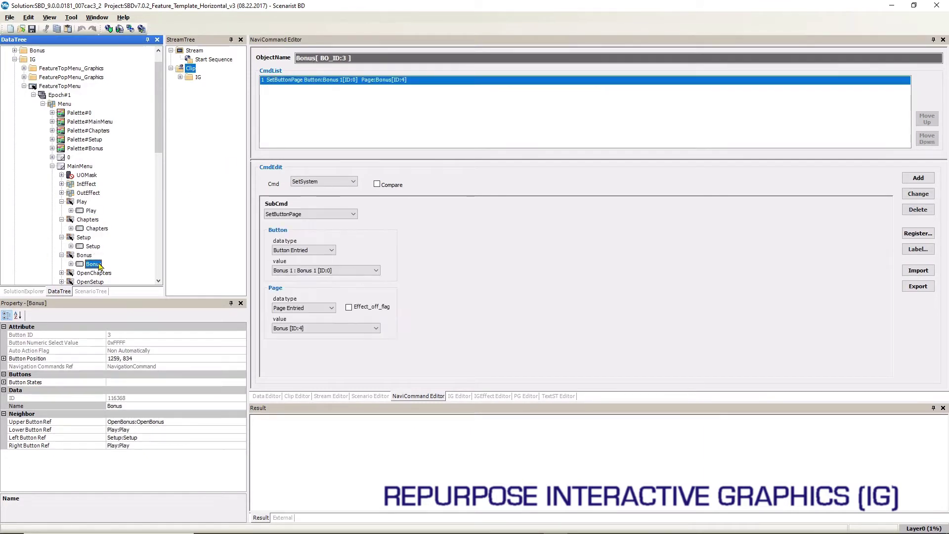
{"action": "left_click", "coordinate": [23, 86]}
{"action": "right_click", "coordinate": [60, 106]}
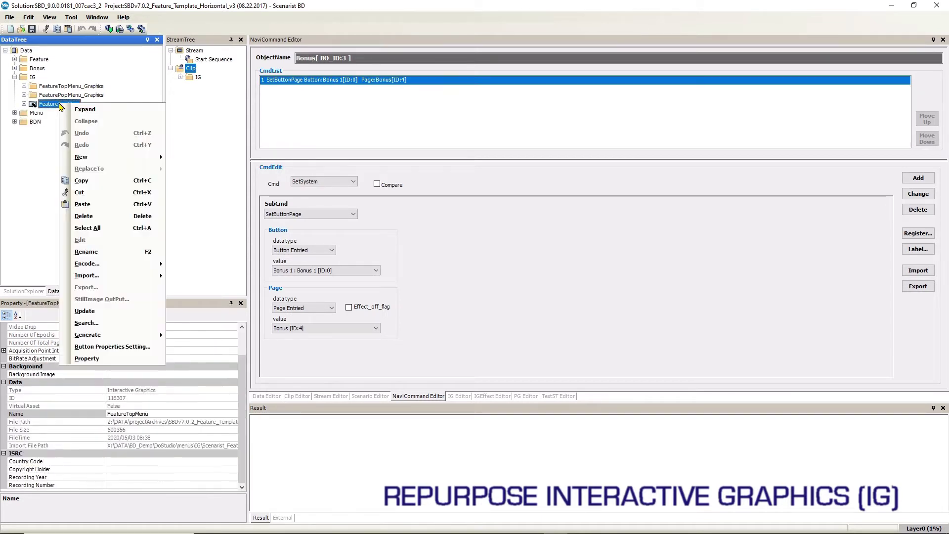
Copy FeatureTopMenu and paste it into the IG folder.
{"action": "left_click", "coordinate": [103, 182]}
{"action": "left_click", "coordinate": [33, 78]}
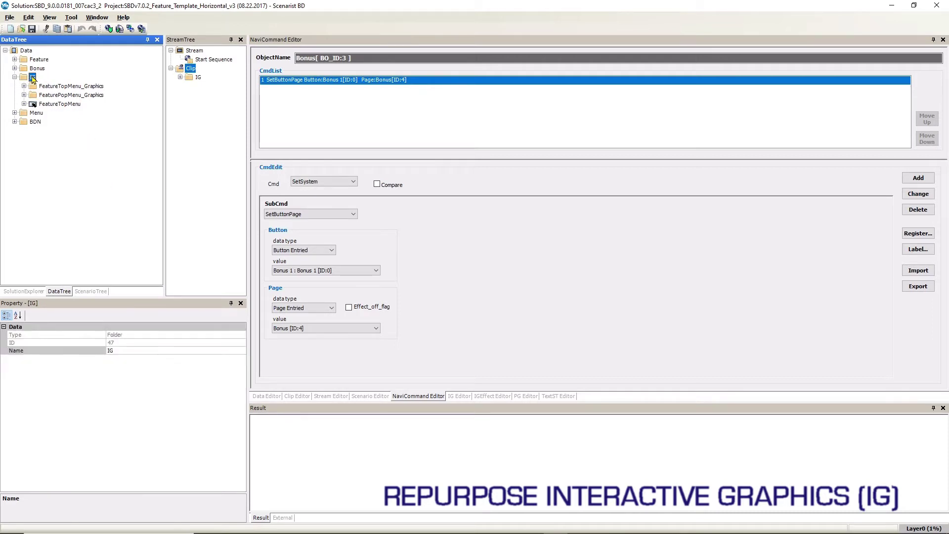
{"action": "right_click", "coordinate": [33, 78]}
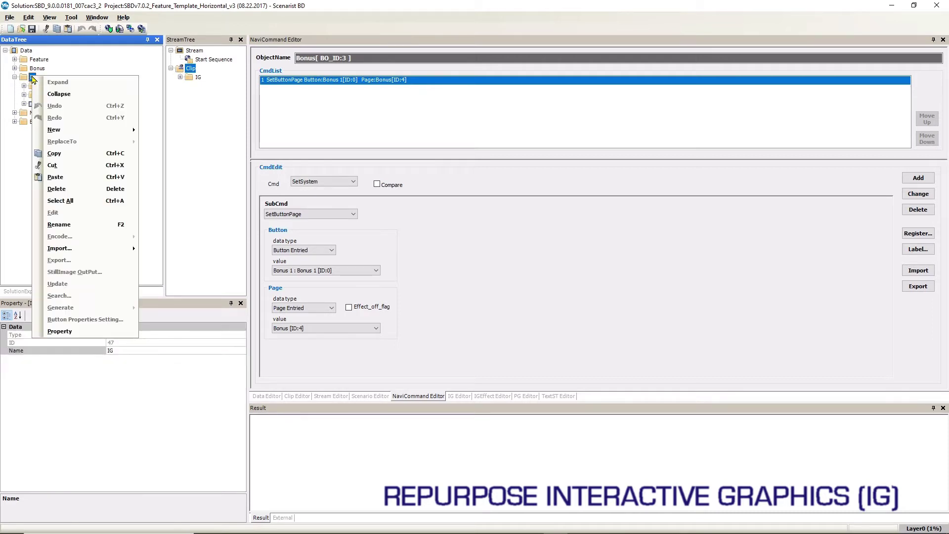
{"action": "left_click", "coordinate": [89, 179]}
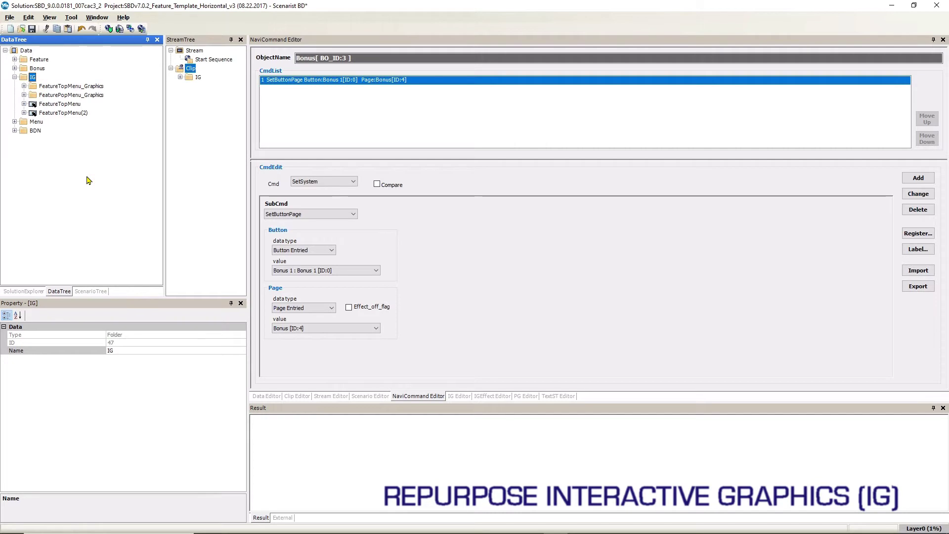
Rename the FeatureTopMenu(2) copy to FeaturePopMenu.
{"action": "left_click", "coordinate": [69, 113]}
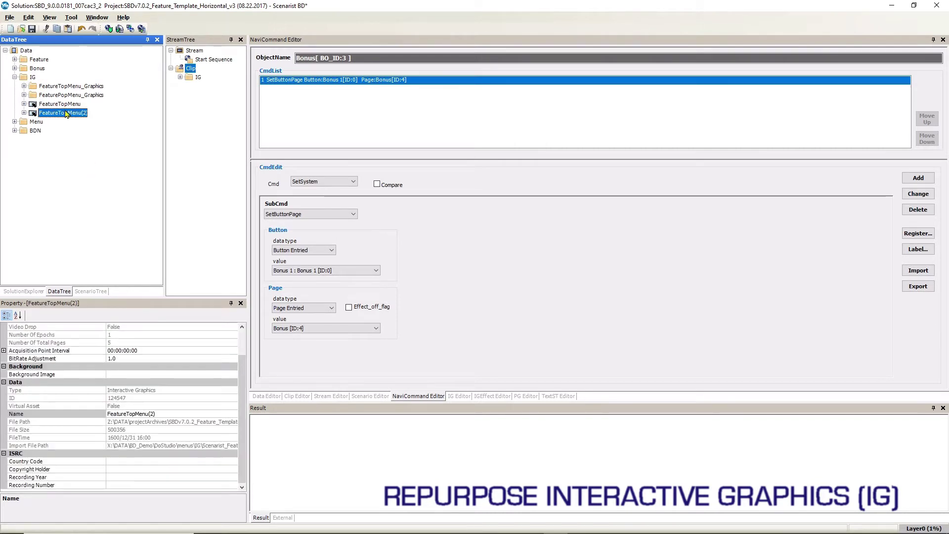
{"action": "left_click", "coordinate": [82, 114]}
{"action": "left_click", "coordinate": [91, 112]}
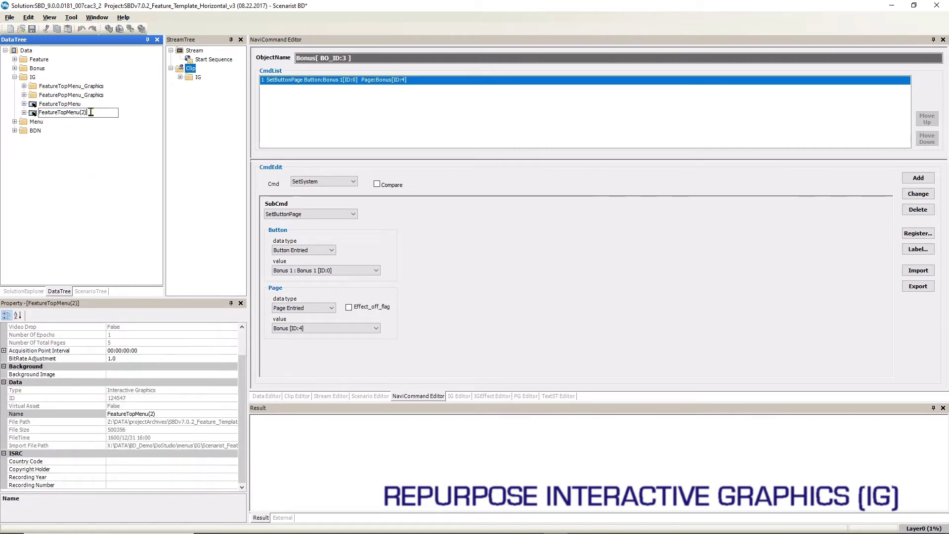
{"action": "key", "text": "BackSpace"}
{"action": "key", "text": "BackSpace"}
{"action": "key", "text": "BackSpace"}
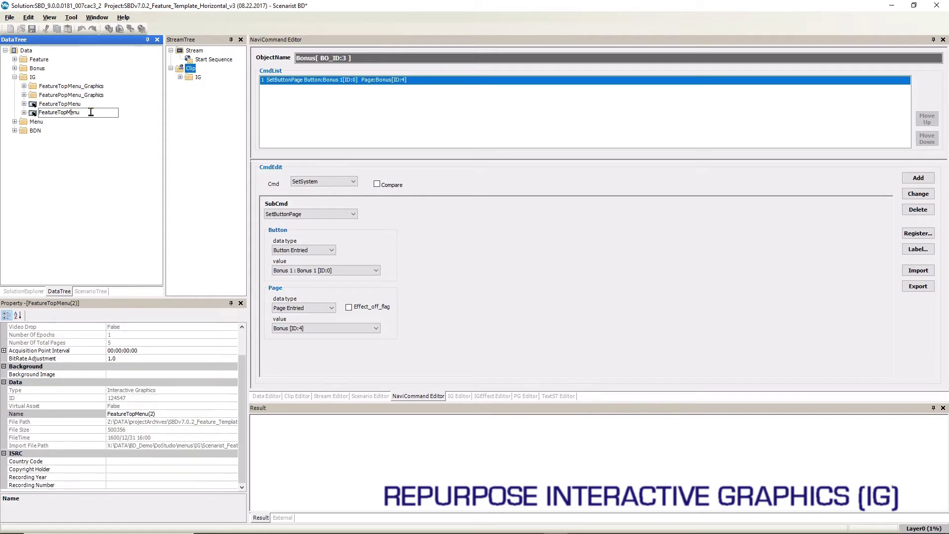
{"action": "key", "text": "Left"}
{"action": "type", "text": "P"}
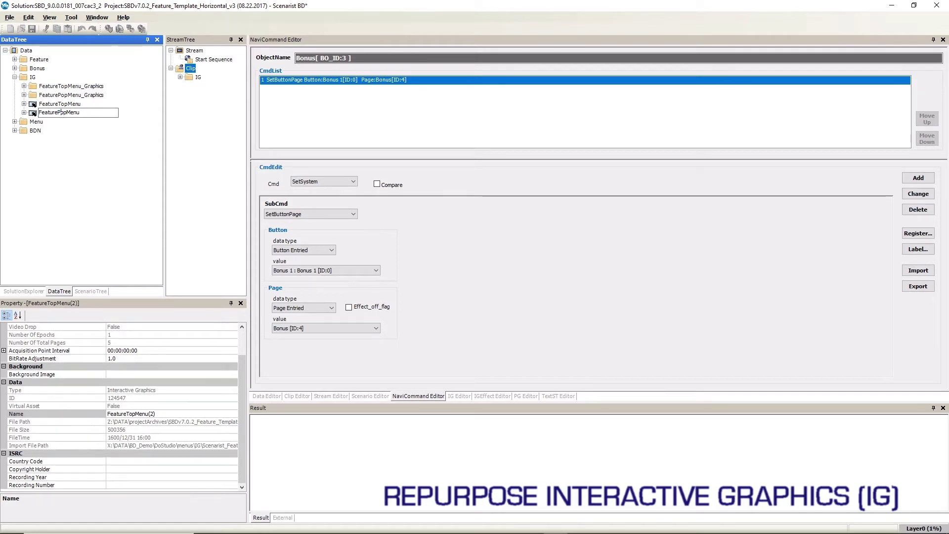
{"action": "key", "text": "Return"}
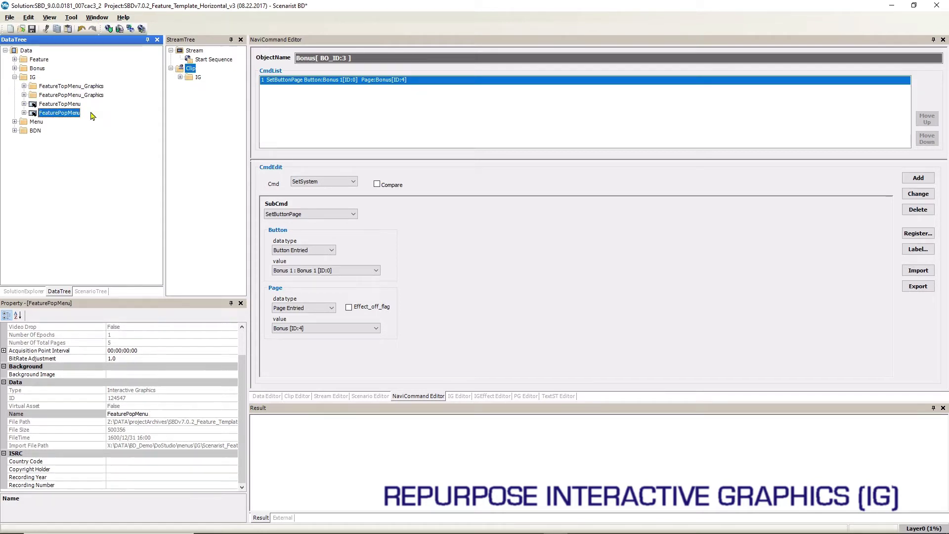
Expand FeaturePopMenu down to its pages and open MainMenu in the IG Editor.
{"action": "left_click", "coordinate": [24, 113]}
{"action": "left_click", "coordinate": [34, 121]}
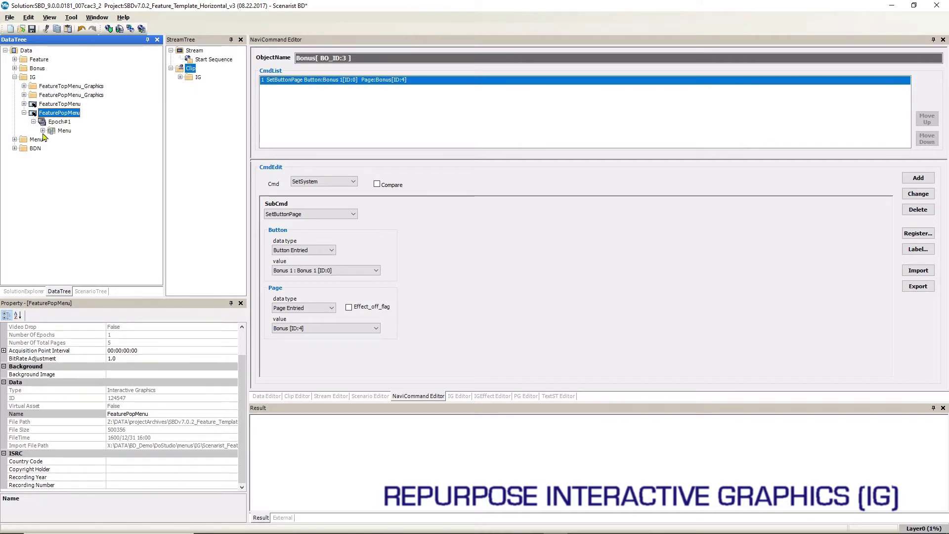
{"action": "left_click", "coordinate": [42, 130]}
{"action": "double_click", "coordinate": [80, 193]}
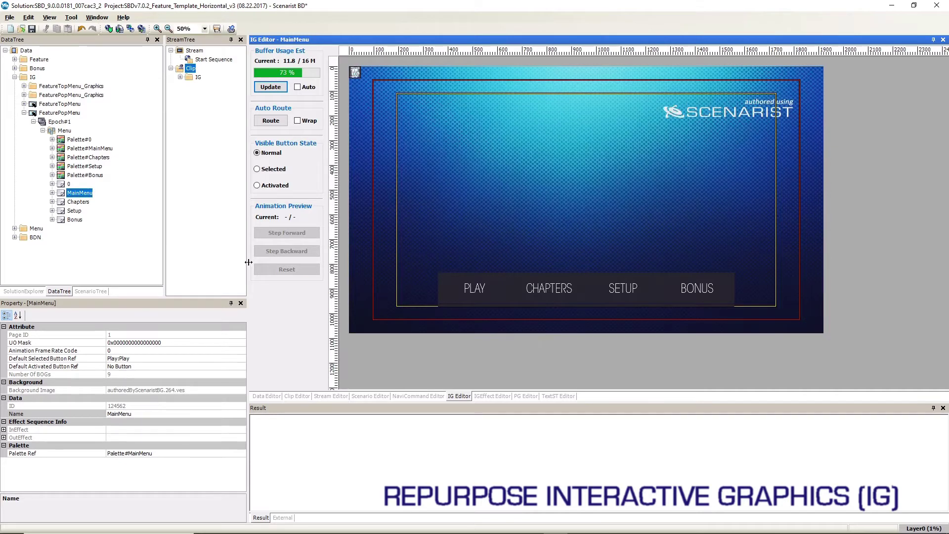
Expand MainMenu and select the PLAY, CHAPTERS, SETUP and BONUS buttons on the menu.
{"action": "left_click", "coordinate": [52, 193]}
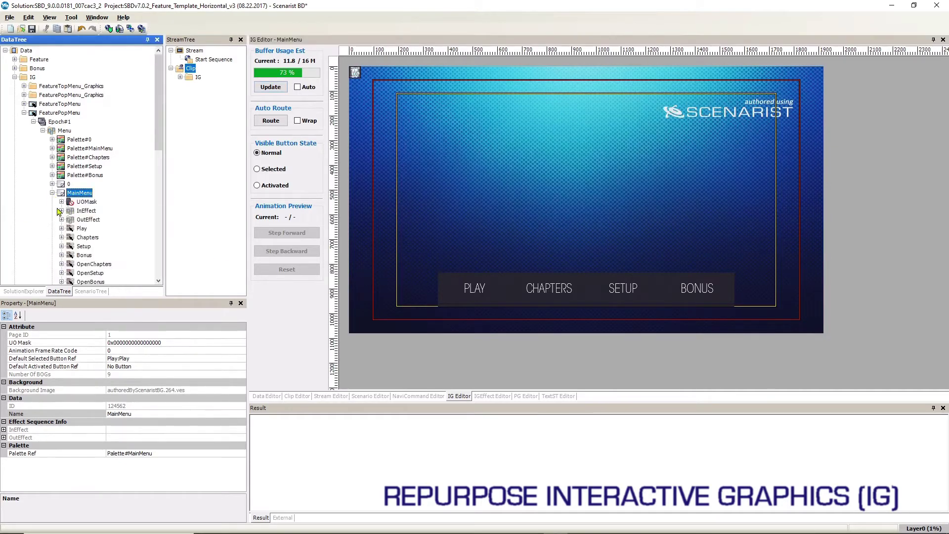
{"action": "left_click", "coordinate": [486, 281]}
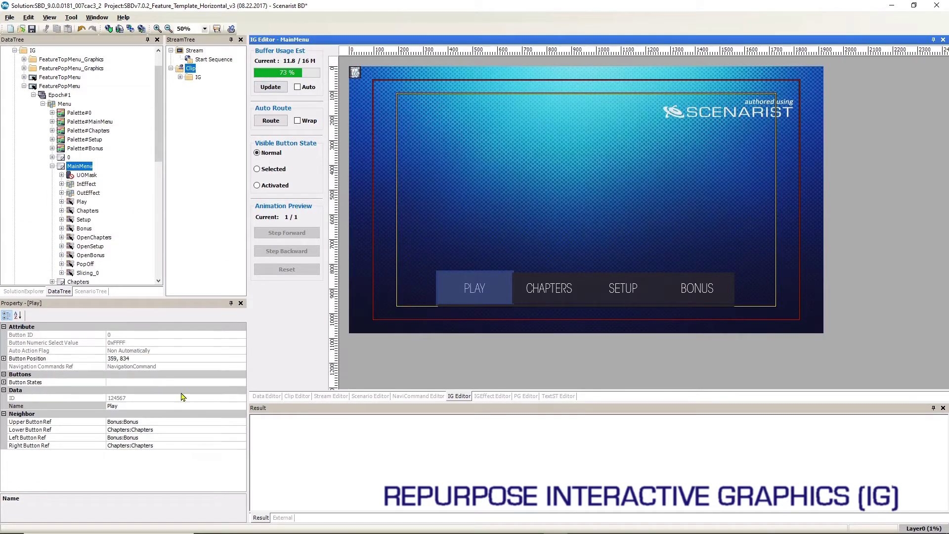
{"action": "left_click", "coordinate": [566, 290]}
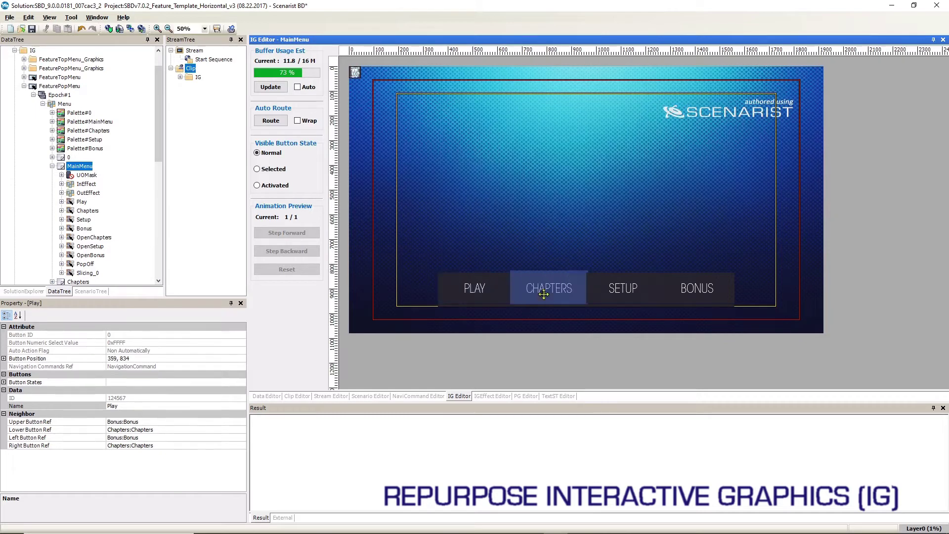
{"action": "left_click", "coordinate": [619, 286]}
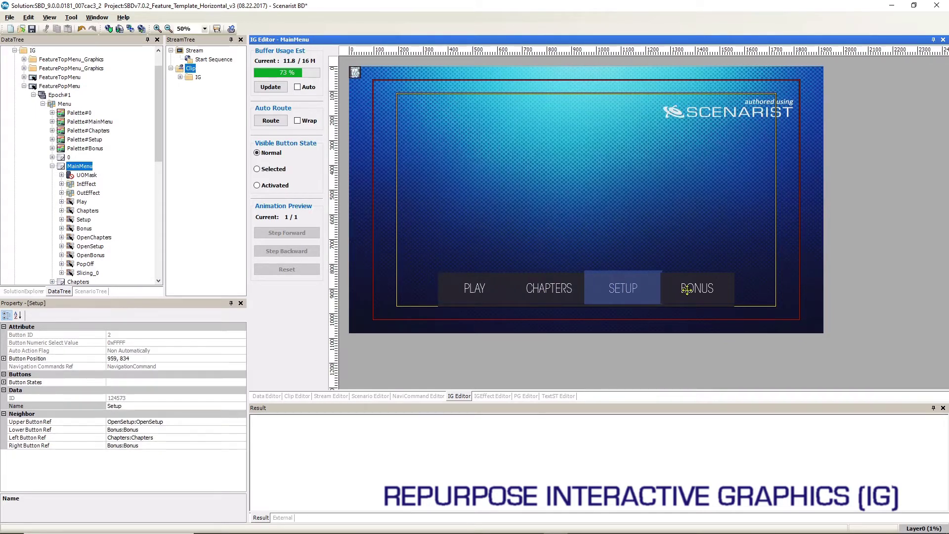
{"action": "left_click", "coordinate": [675, 285]}
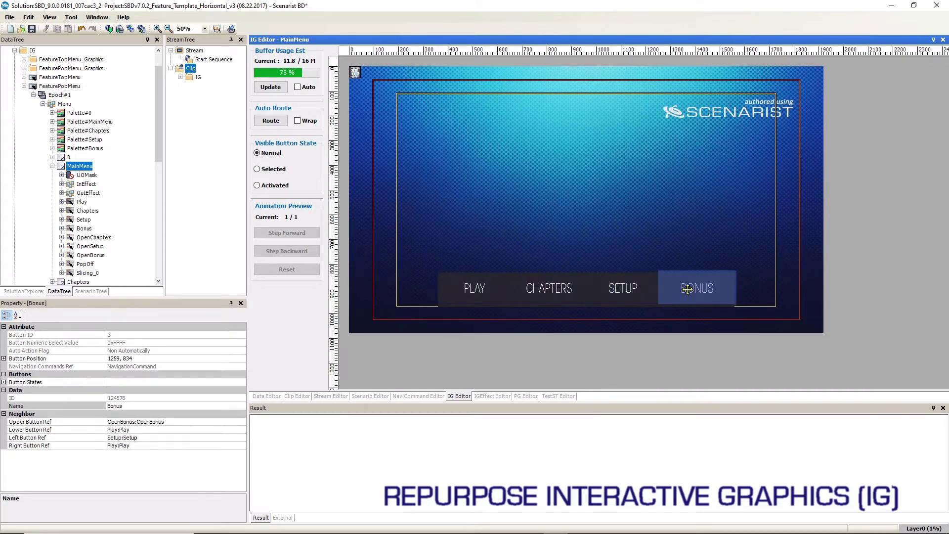
View each button's navigation commands, ending on Bonus's SetButtonPage to Bonus 1 on Page Bonus [ID:4].
{"action": "left_click", "coordinate": [61, 201]}
{"action": "left_click", "coordinate": [61, 220]}
{"action": "left_click", "coordinate": [61, 238]}
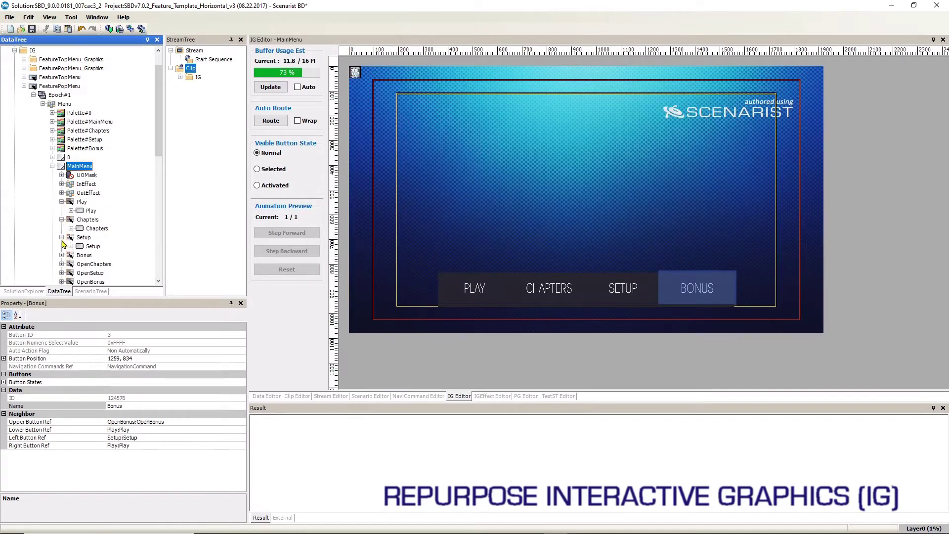
{"action": "left_click", "coordinate": [61, 255]}
{"action": "left_click", "coordinate": [91, 211]}
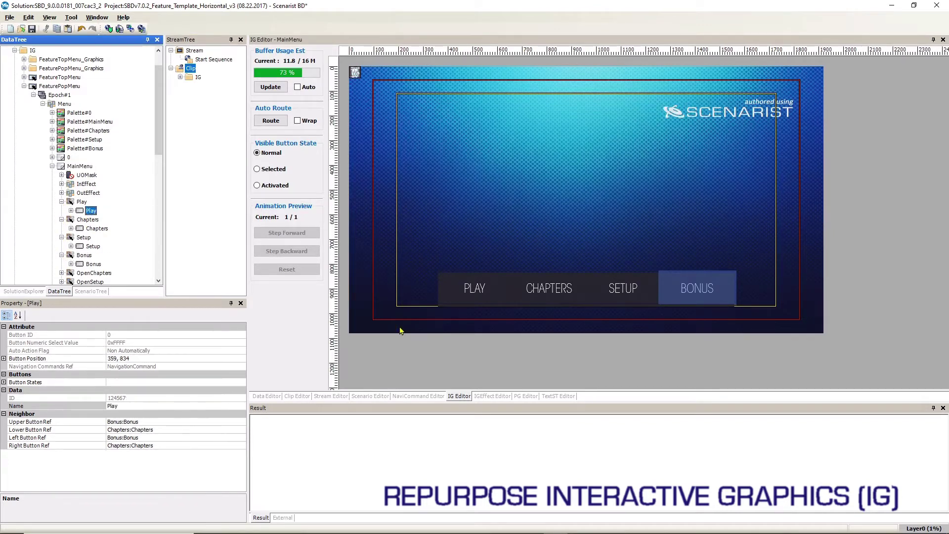
{"action": "left_click", "coordinate": [424, 397]}
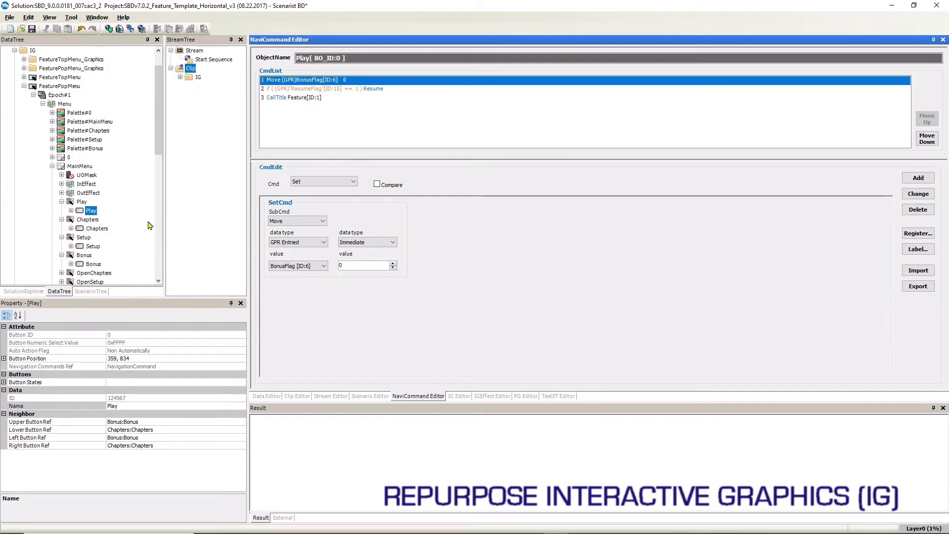
{"action": "left_click", "coordinate": [105, 230]}
{"action": "left_click", "coordinate": [97, 246]}
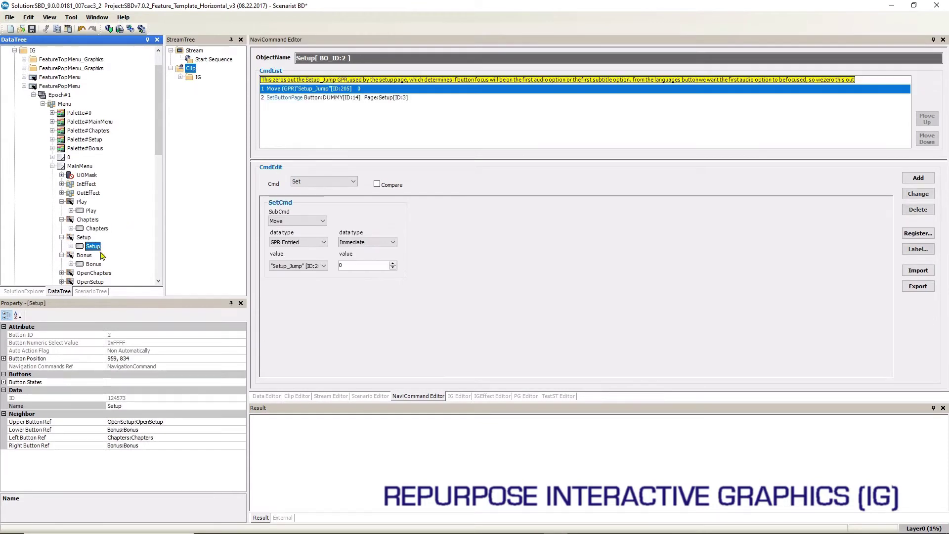
{"action": "left_click", "coordinate": [97, 265]}
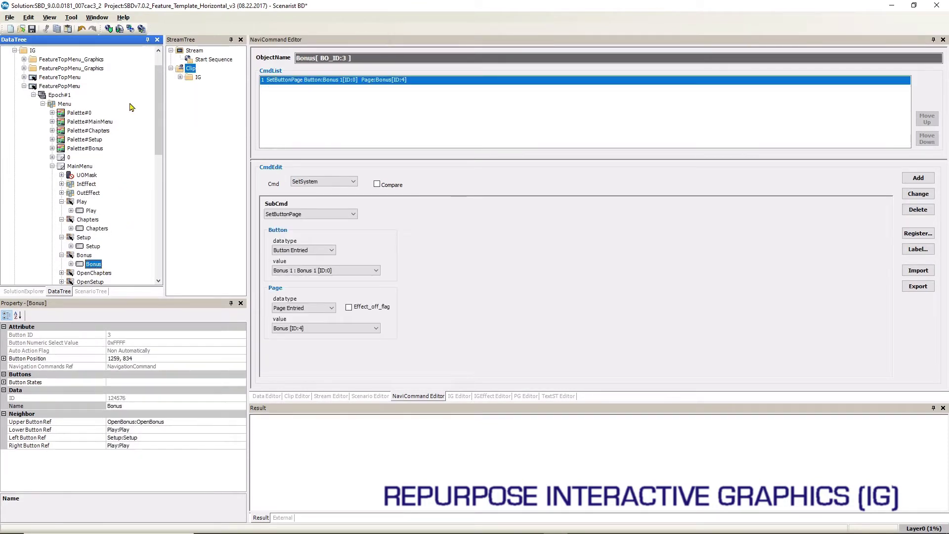
Update the FeaturePopMenu graphics from the revised .scenarist.designer file.
{"action": "right_click", "coordinate": [68, 87]}
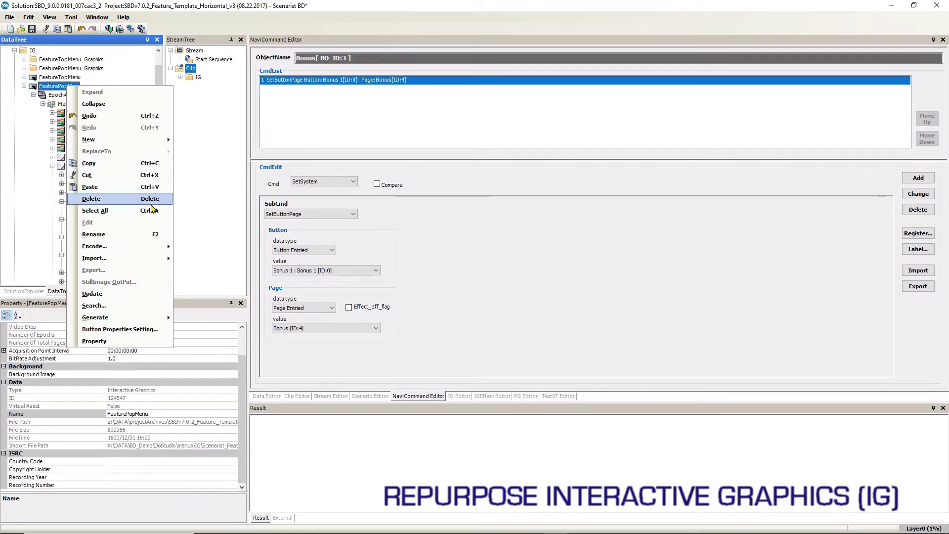
{"action": "mouse_move", "coordinate": [158, 261]}
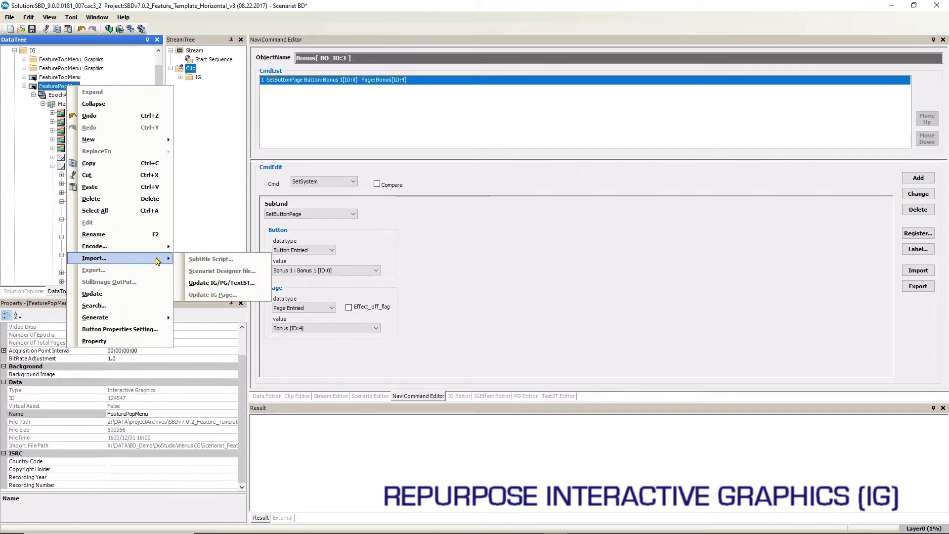
{"action": "left_click", "coordinate": [222, 282]}
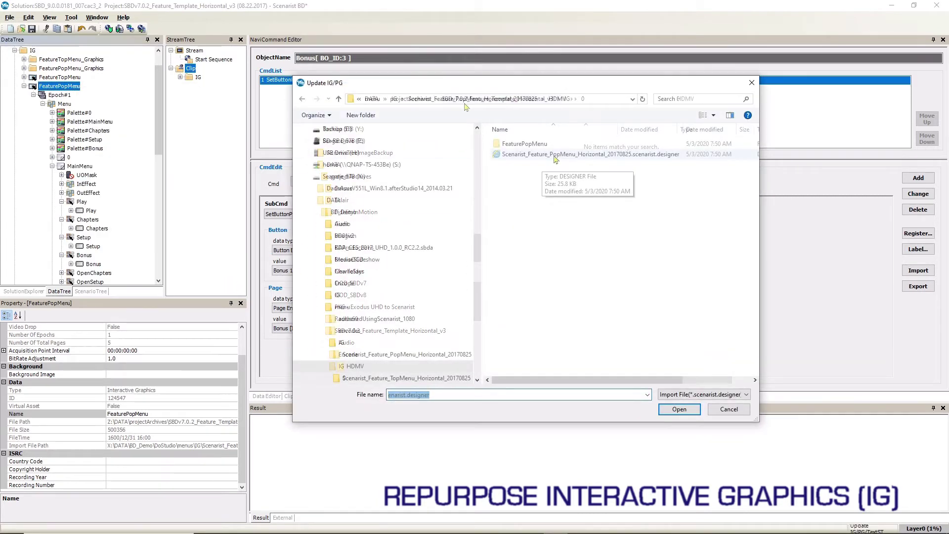
{"action": "double_click", "coordinate": [544, 153]}
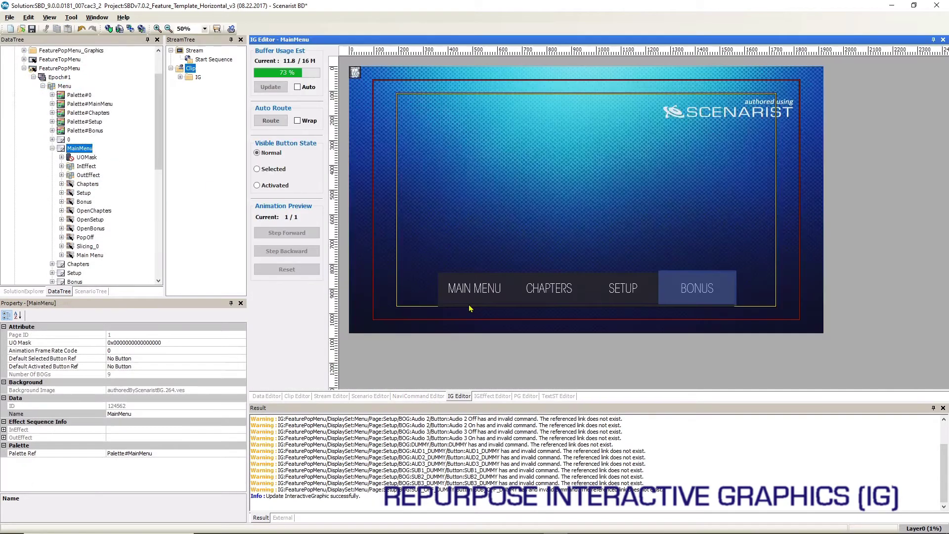
Check the CHAPTERS, SETUP and BONUS buttons on the updated menu in the IG Editor.
{"action": "left_click", "coordinate": [546, 289]}
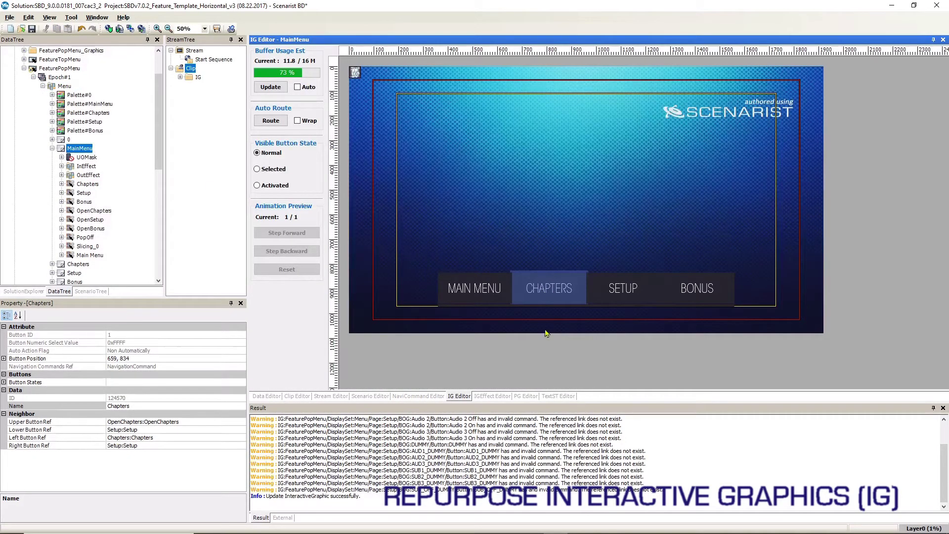
{"action": "left_click", "coordinate": [609, 286]}
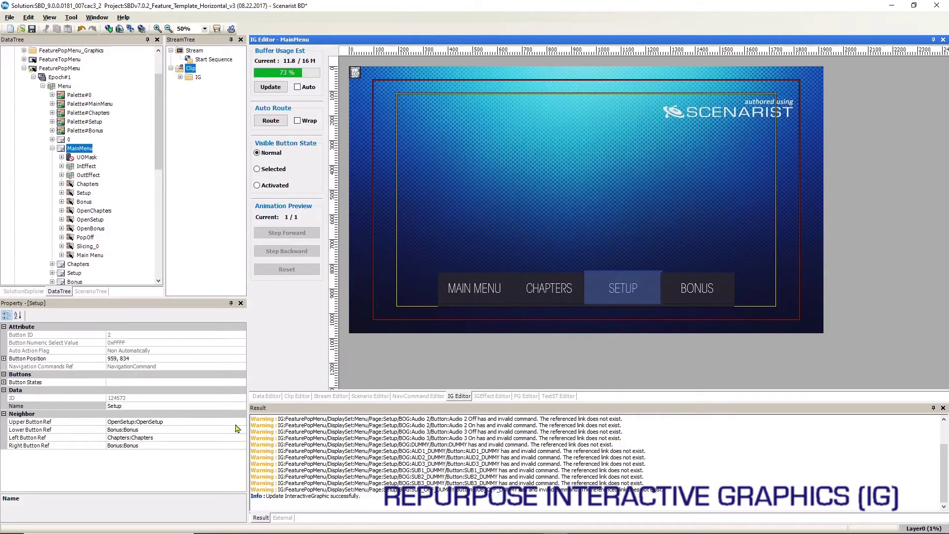
{"action": "left_click", "coordinate": [699, 286]}
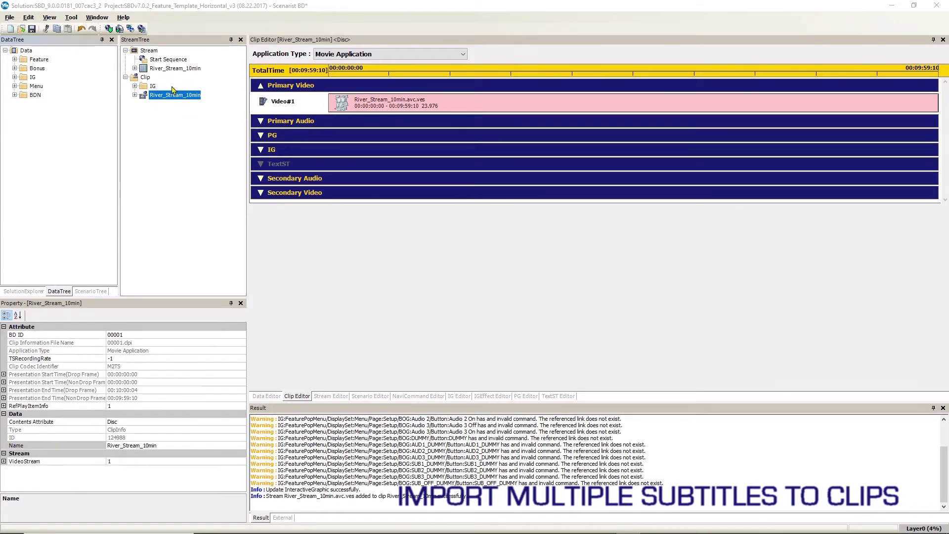
Start the Subtitle Script batch import on the River_Stream_10min clip in StreamTree.
{"action": "left_click", "coordinate": [145, 77]}
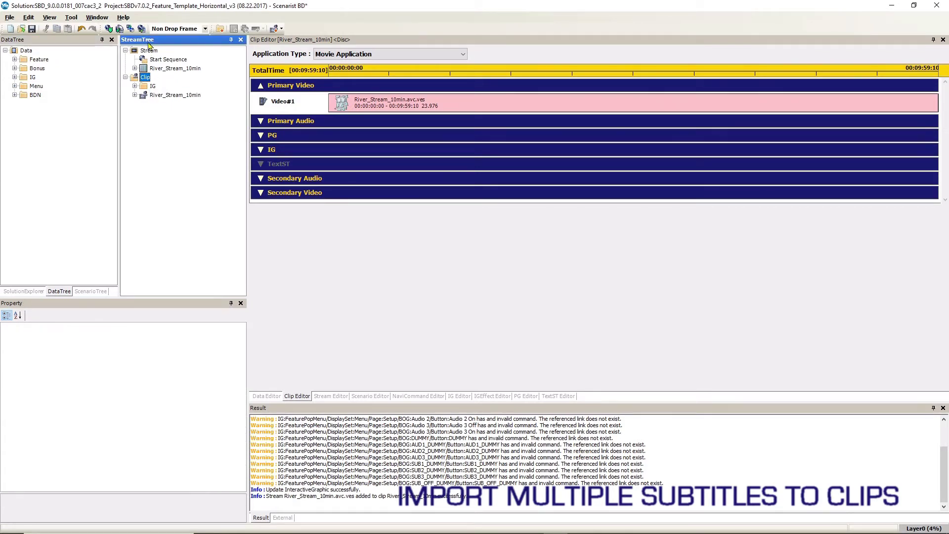
{"action": "left_click", "coordinate": [168, 95]}
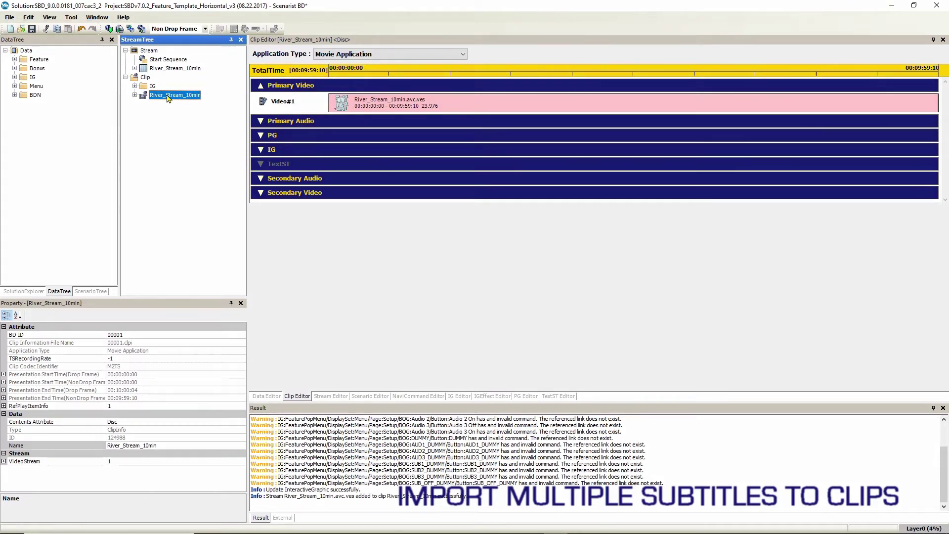
{"action": "right_click", "coordinate": [168, 98]}
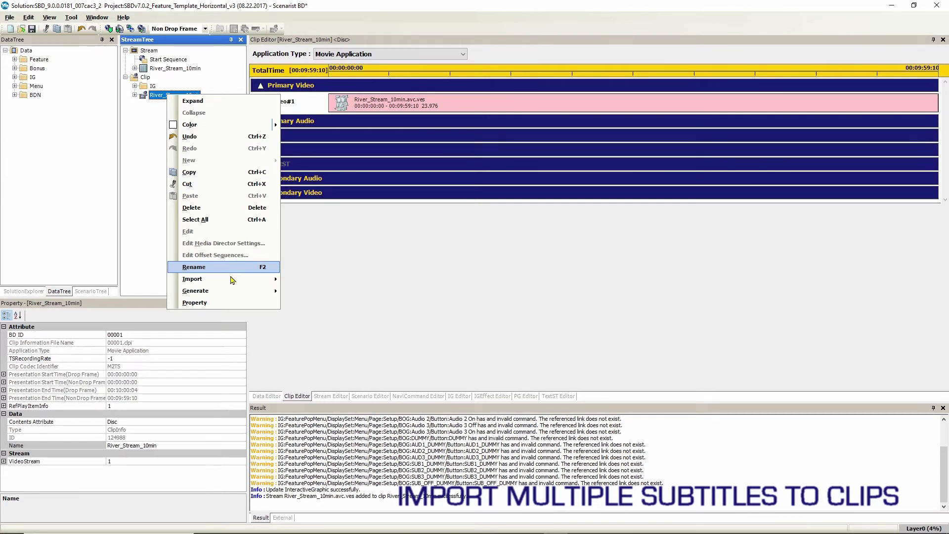
{"action": "mouse_move", "coordinate": [232, 280]}
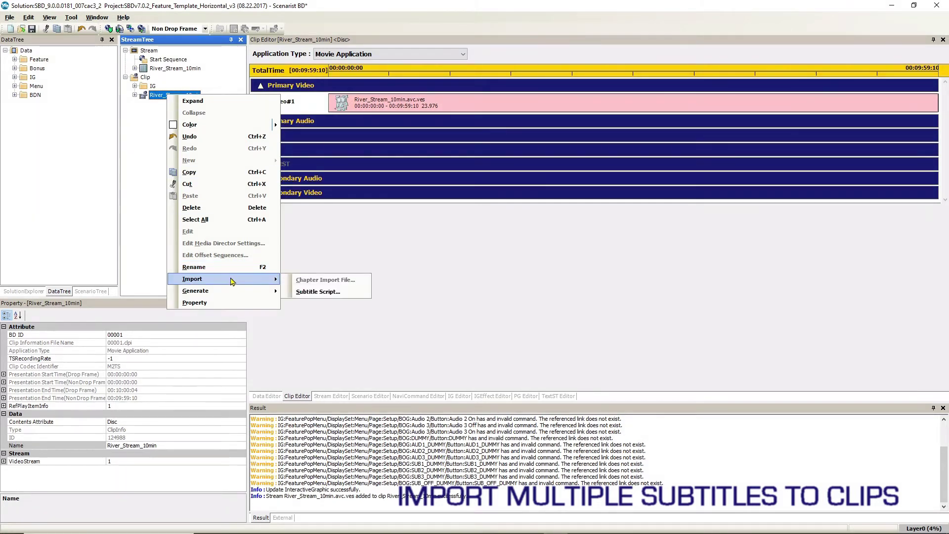
{"action": "left_click", "coordinate": [314, 294]}
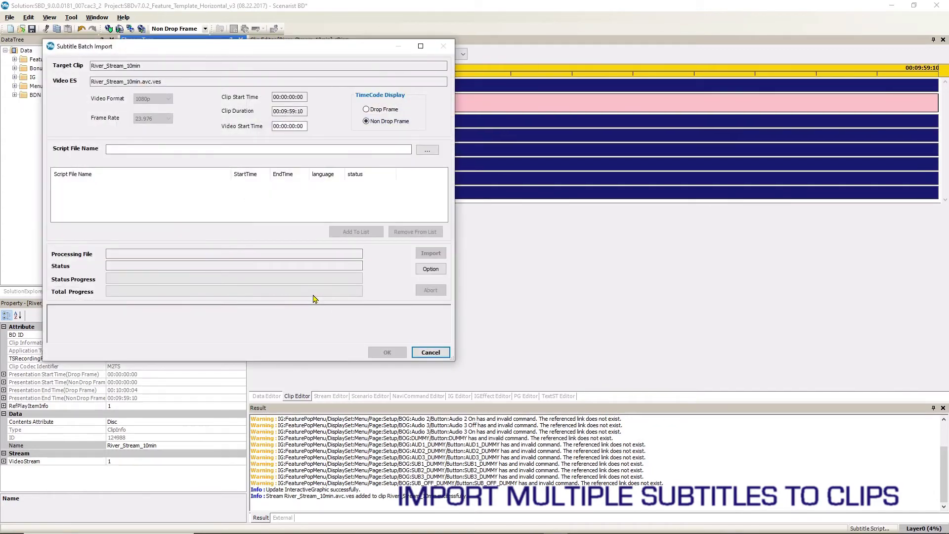
Add the three featureSubtitle XML files to Subtitle Batch Import and order them 1 to 3.
{"action": "key", "text": "alt+Tab"}
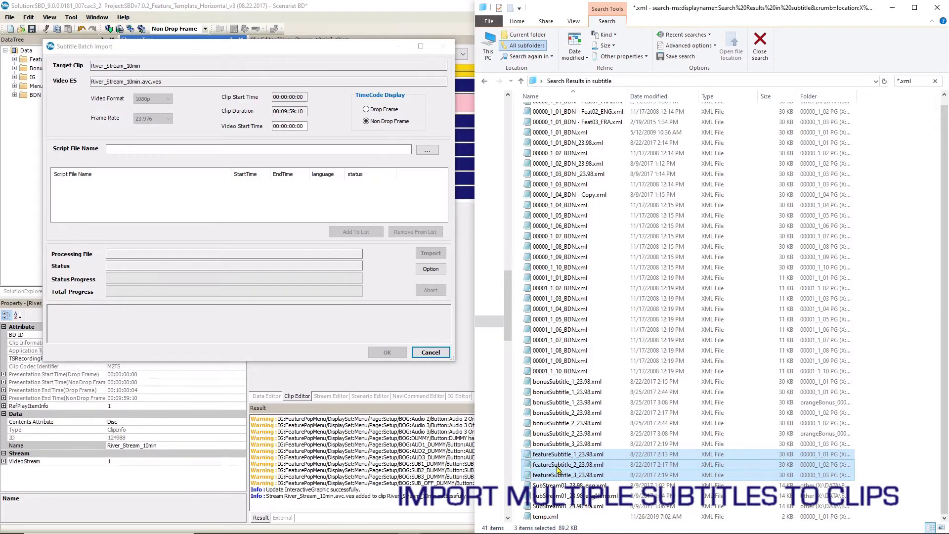
{"action": "left_click_drag", "start_coordinate": [558, 470], "coordinate": [209, 202]}
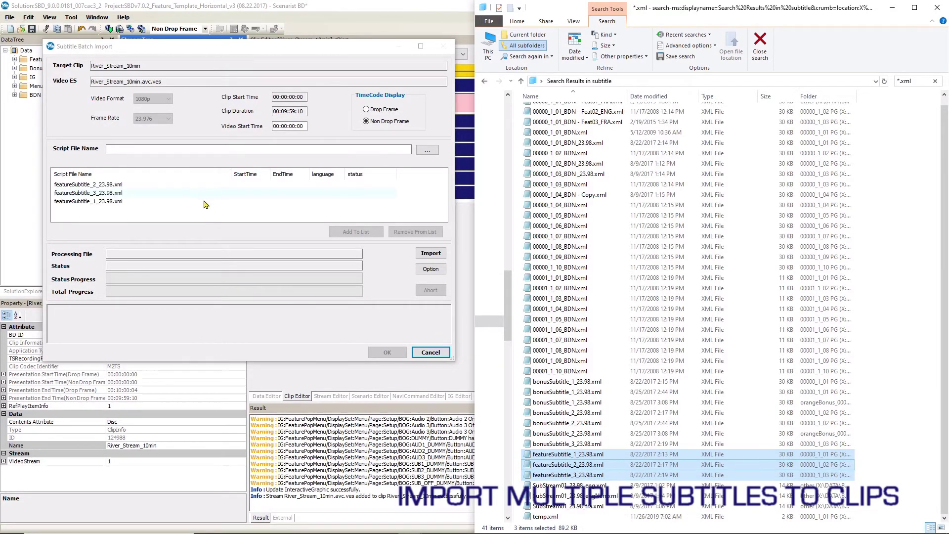
{"action": "left_click", "coordinate": [136, 201]}
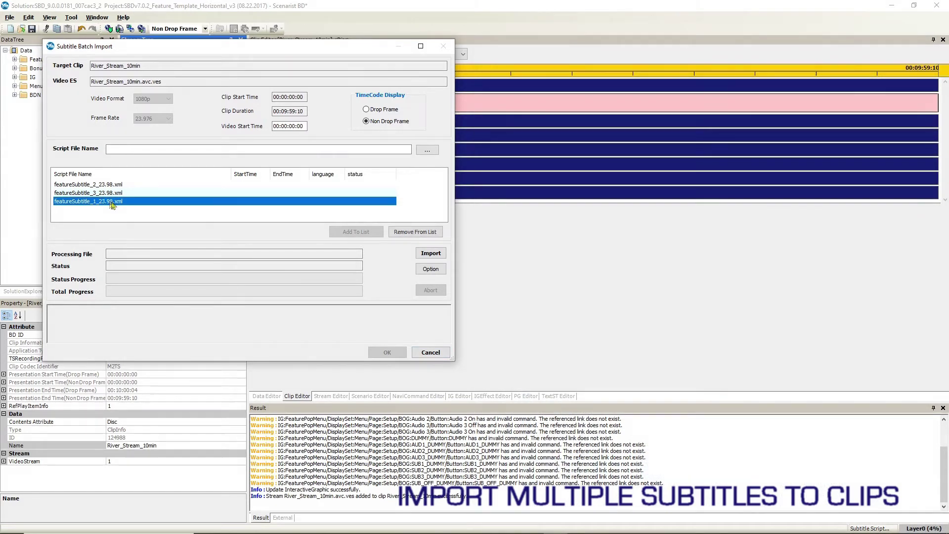
{"action": "left_click_drag", "start_coordinate": [110, 204], "coordinate": [109, 197]}
{"action": "left_click", "coordinate": [109, 196]}
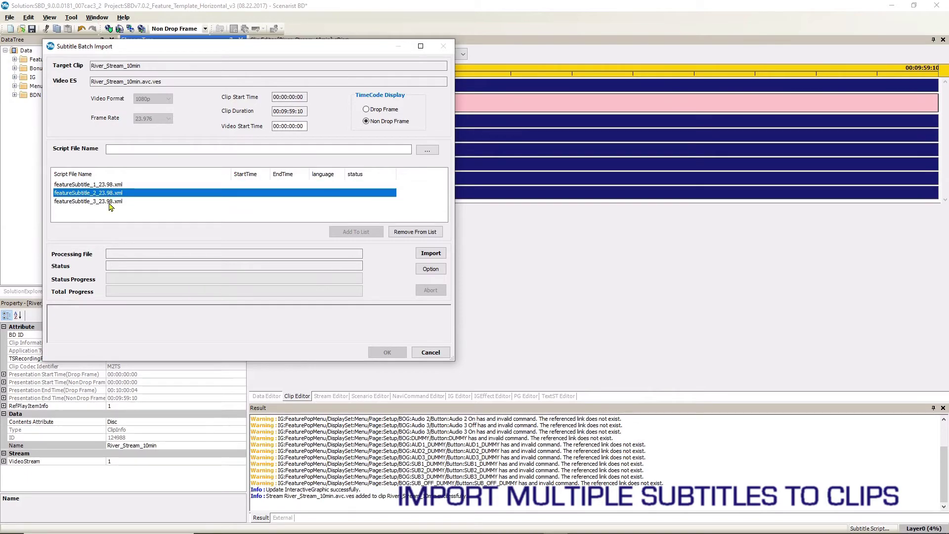
{"action": "left_click", "coordinate": [109, 201]}
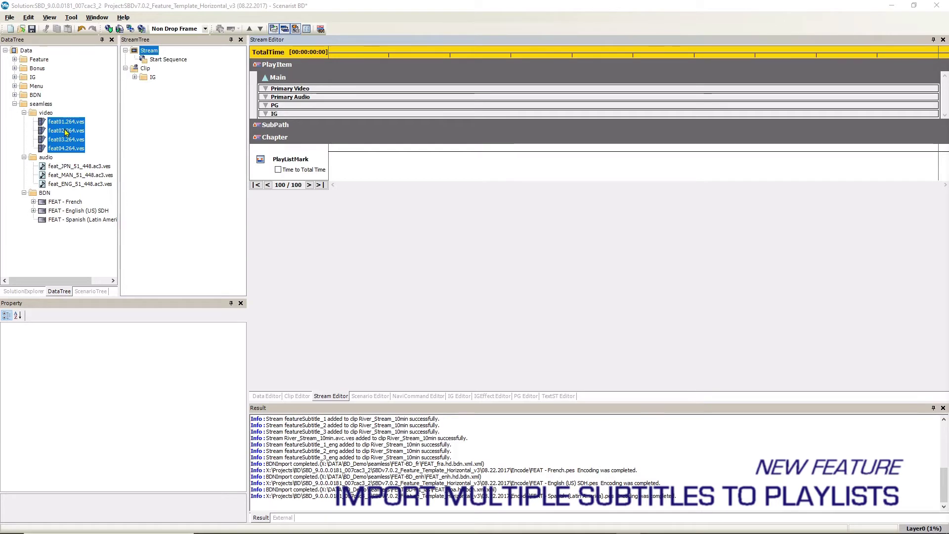
Add the four feature .ves files and put the three FEAT subtitle streams on all four clips' PG track.
{"action": "left_click_drag", "start_coordinate": [67, 132], "coordinate": [154, 55]}
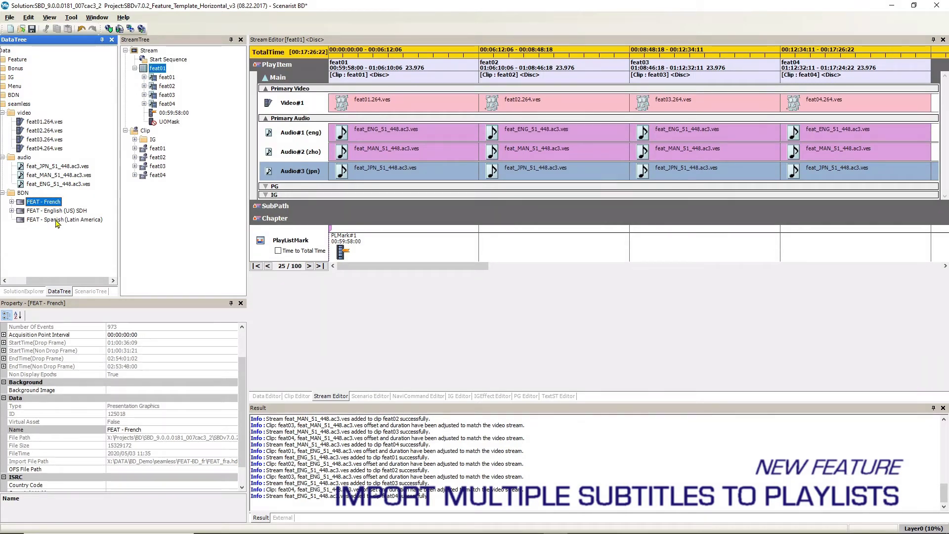
{"action": "left_click", "coordinate": [57, 219], "text": "shift"}
{"action": "left_click_drag", "start_coordinate": [51, 203], "coordinate": [280, 190]}
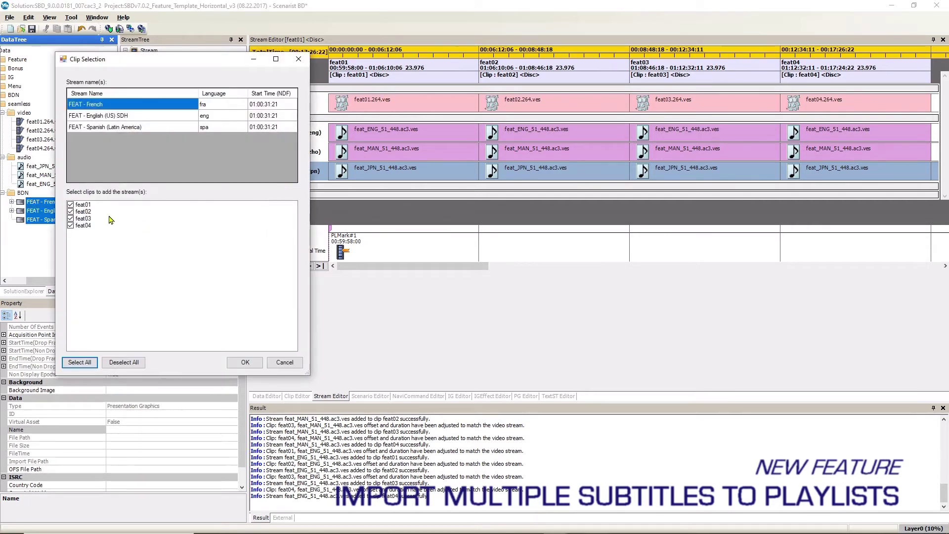
{"action": "left_click", "coordinate": [71, 213]}
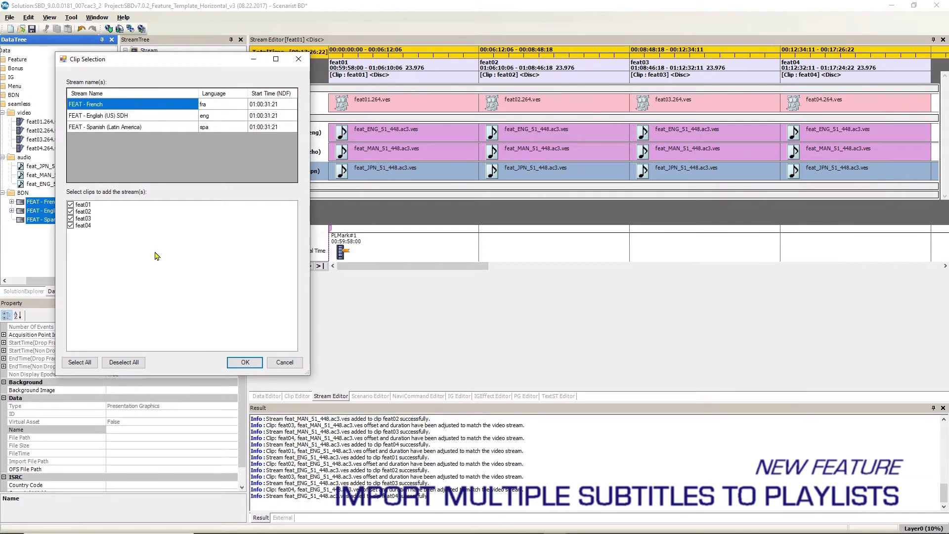
{"action": "left_click", "coordinate": [245, 363]}
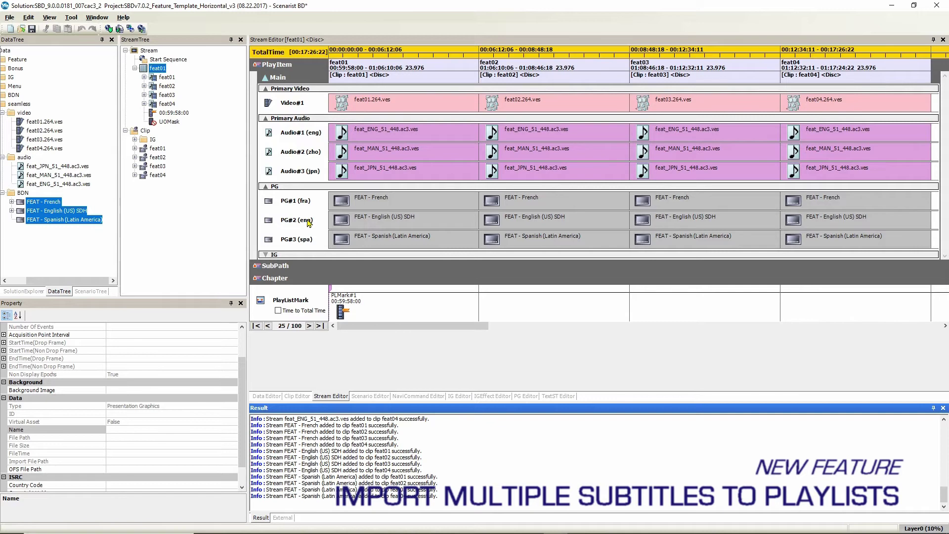
Move the English (US) SDH subtitle stream from PG#2 up to PG#1.
{"action": "left_click", "coordinate": [308, 222]}
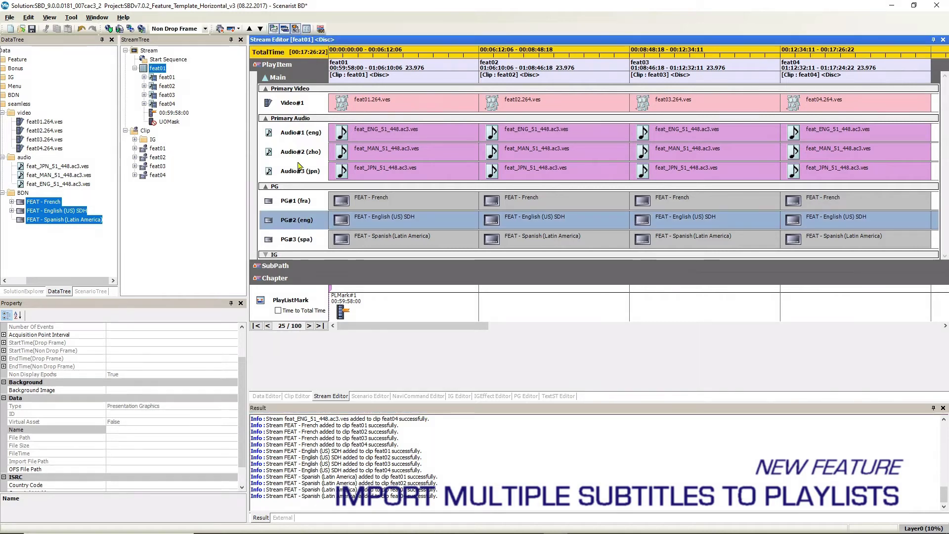
{"action": "left_click", "coordinate": [249, 29]}
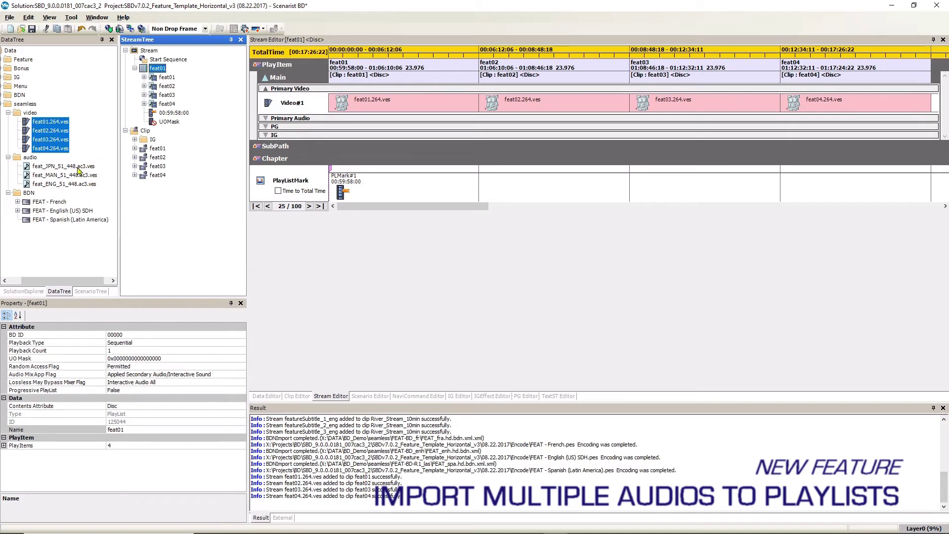
{"action": "left_click", "coordinate": [78, 170]}
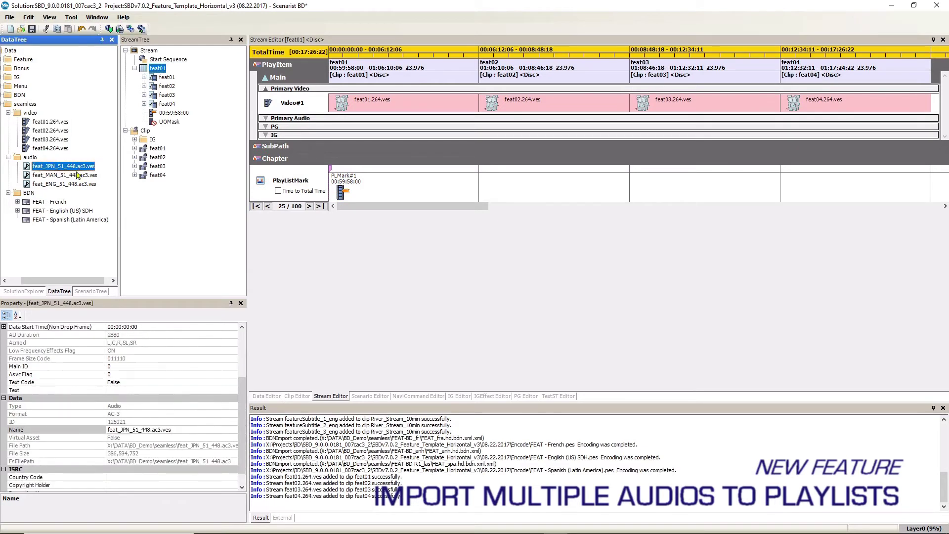
Add the Japanese, Mandarin and English audio streams to clips feat01 through feat04.
{"action": "left_click", "coordinate": [75, 186], "text": "shift"}
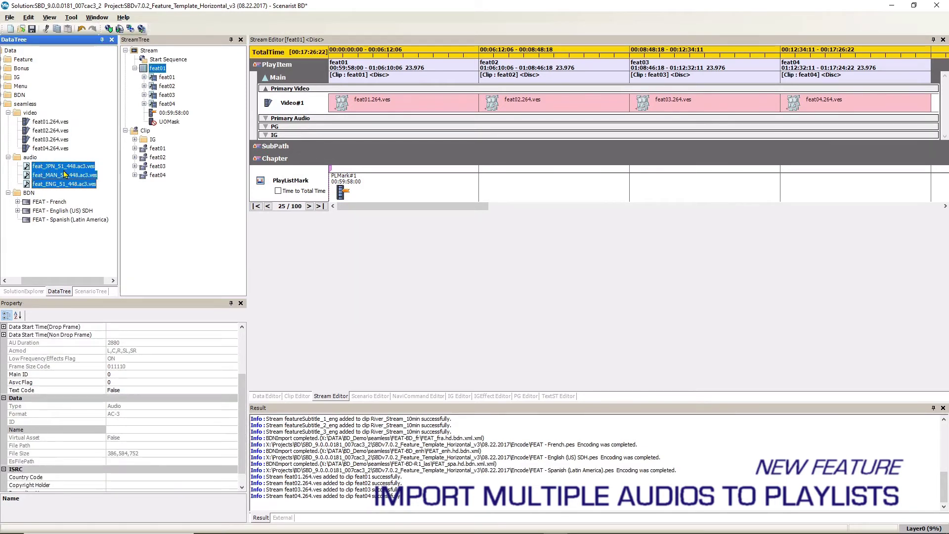
{"action": "left_click_drag", "start_coordinate": [66, 175], "coordinate": [292, 124]}
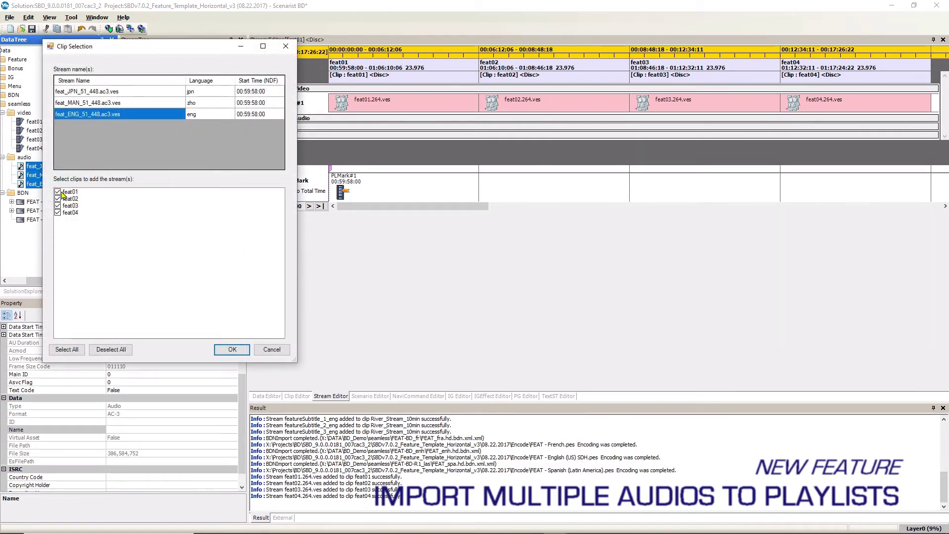
{"action": "left_click", "coordinate": [231, 349]}
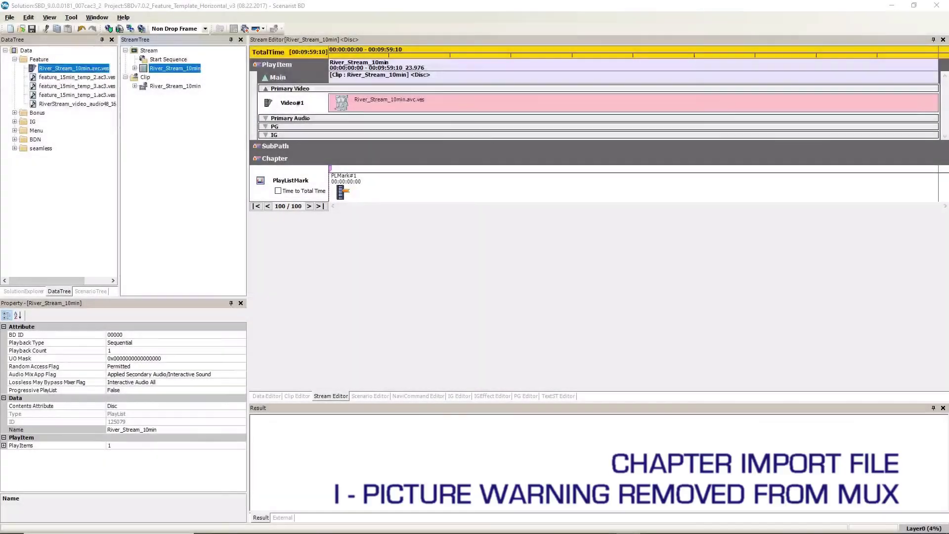
Import chapters from 1min.Chapters-23.98fps.csv into the River_Stream_10min playlist.
{"action": "left_click", "coordinate": [176, 73]}
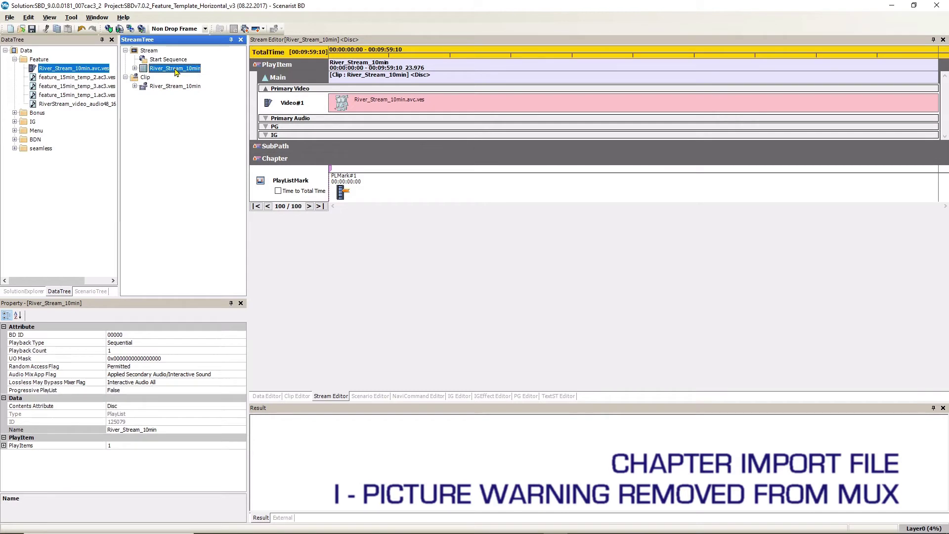
{"action": "right_click", "coordinate": [176, 72]}
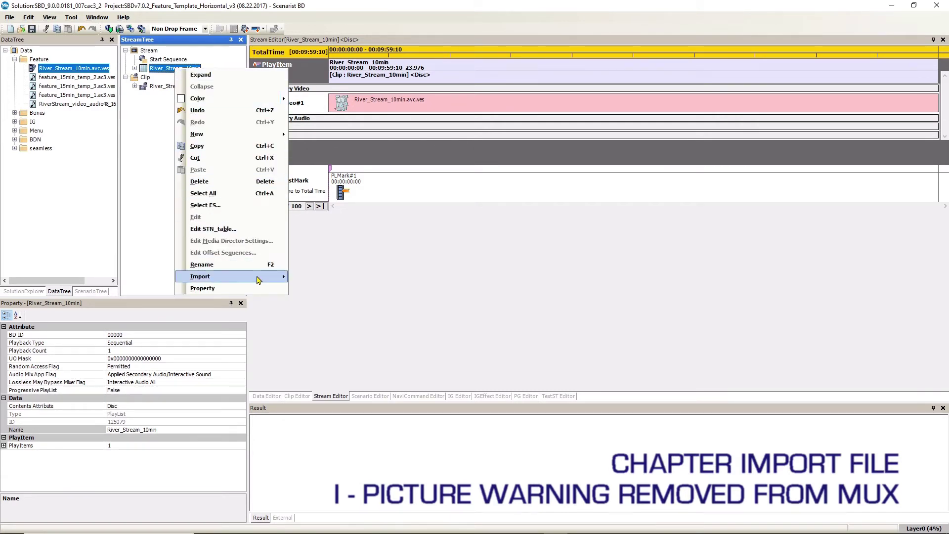
{"action": "mouse_move", "coordinate": [259, 276]}
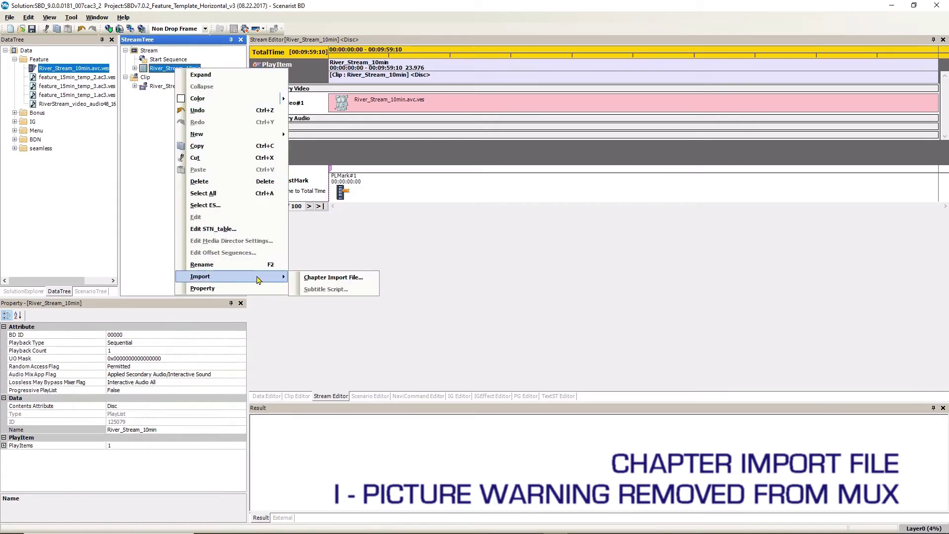
{"action": "left_click", "coordinate": [315, 278]}
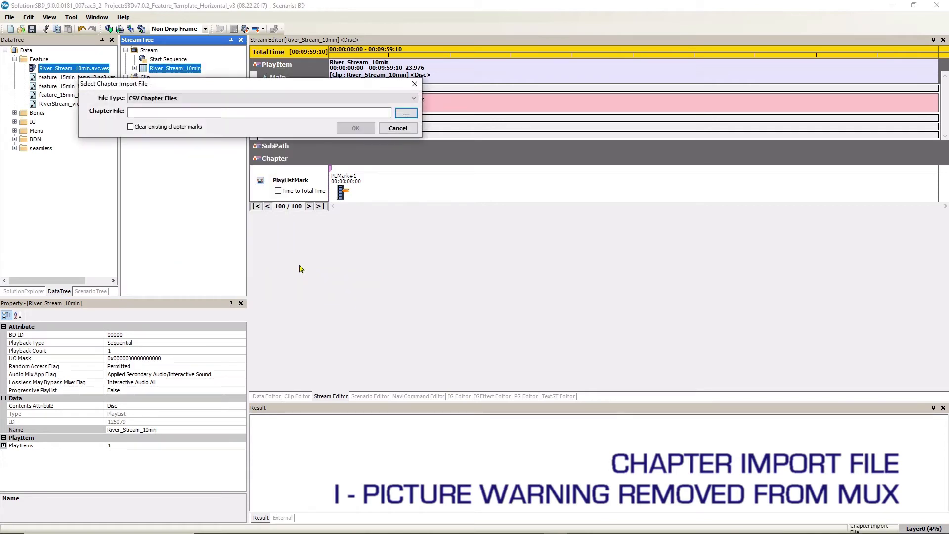
{"action": "left_click", "coordinate": [407, 114]}
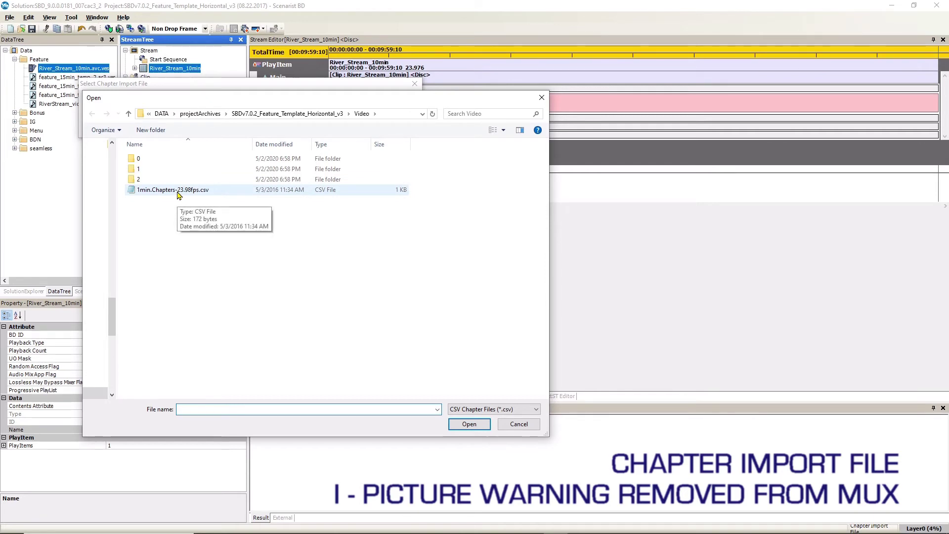
{"action": "double_click", "coordinate": [178, 190]}
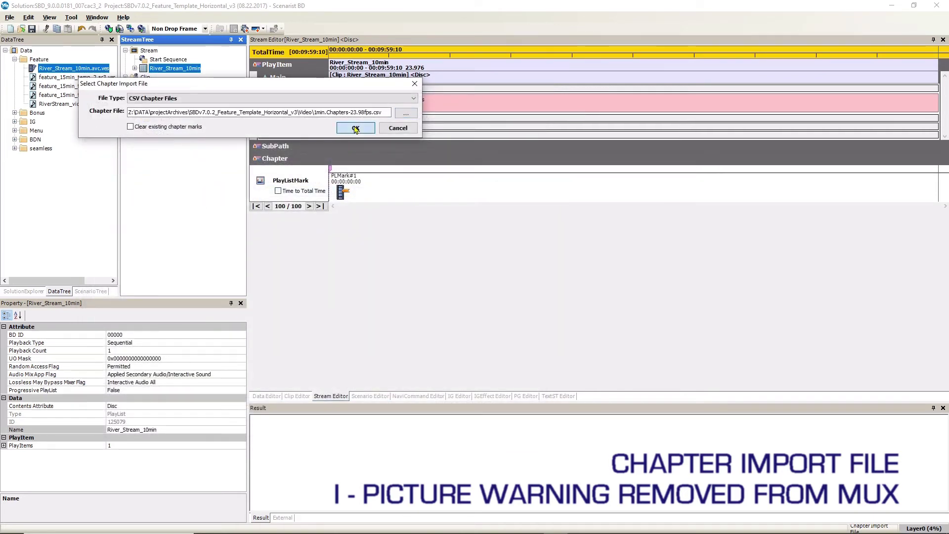
{"action": "left_click", "coordinate": [356, 128]}
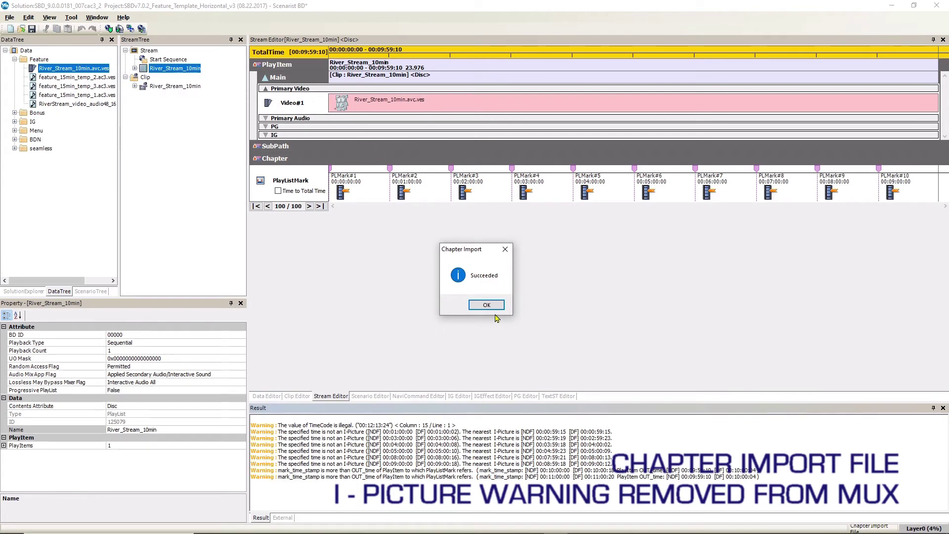
{"action": "left_click", "coordinate": [487, 306]}
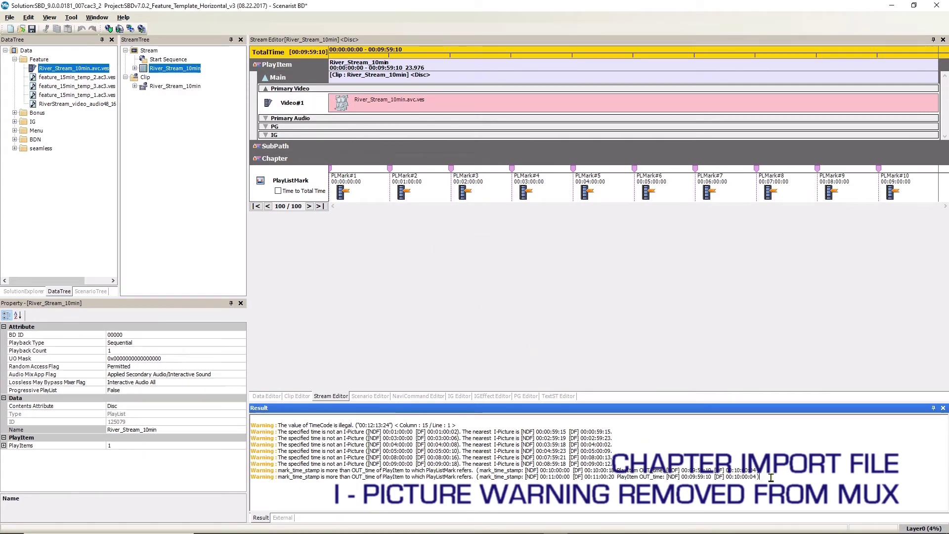
{"action": "left_click_drag", "start_coordinate": [771, 477], "coordinate": [246, 432]}
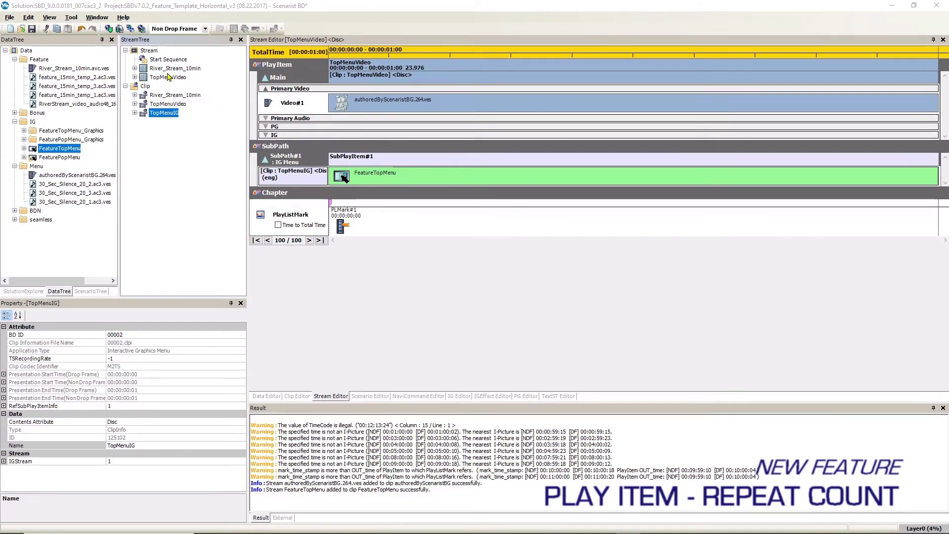
Add the TopMenuVideo clip four more times as play items (2) through (5).
{"action": "left_click", "coordinate": [135, 78]}
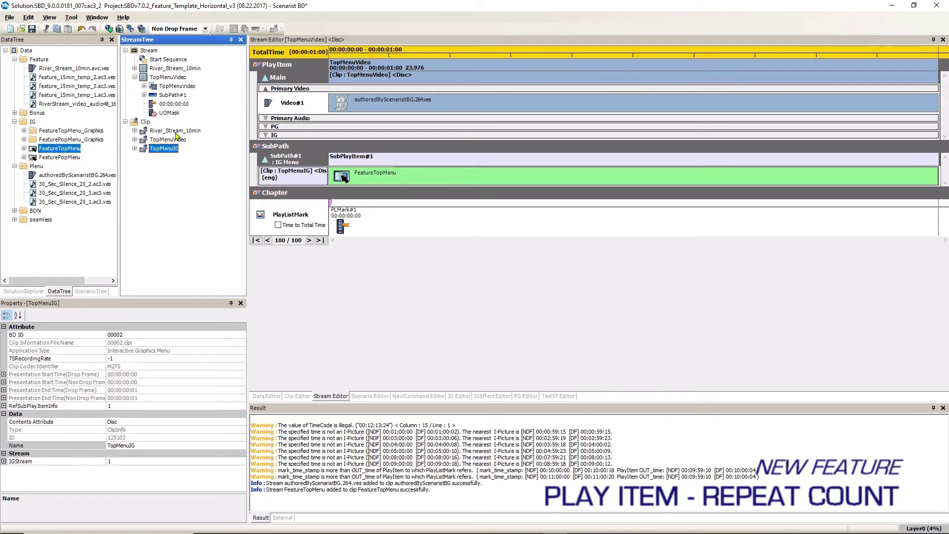
{"action": "left_click", "coordinate": [172, 79]}
{"action": "left_click", "coordinate": [178, 140]}
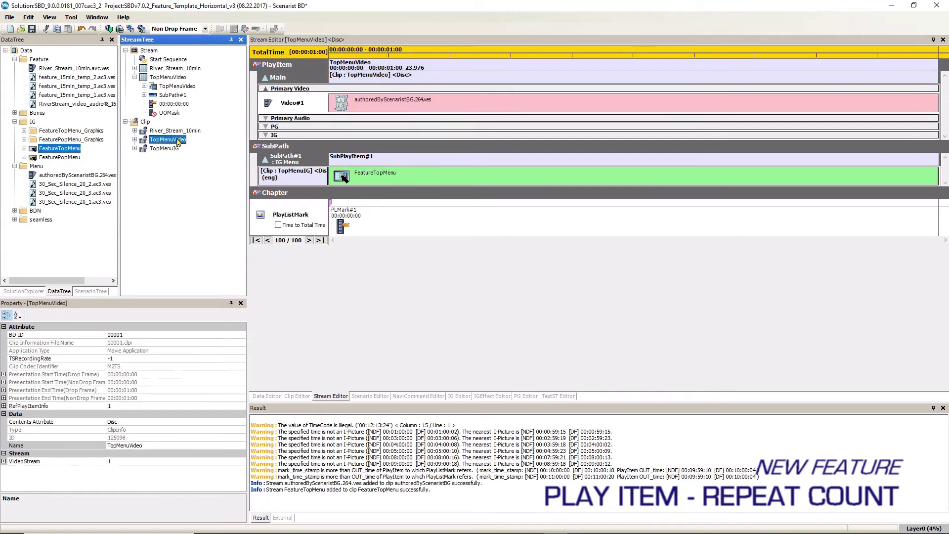
{"action": "left_click_drag", "start_coordinate": [171, 82], "coordinate": [172, 82]}
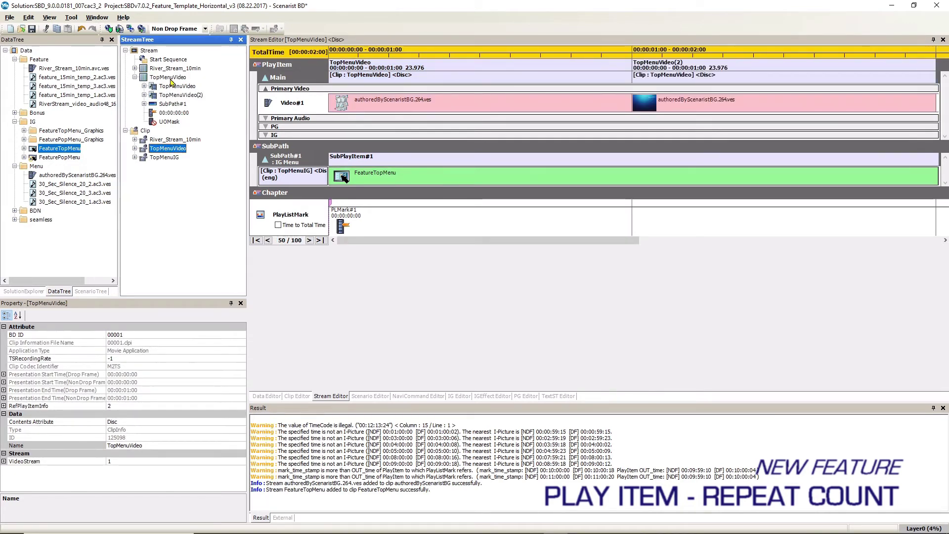
{"action": "left_click_drag", "start_coordinate": [179, 150], "coordinate": [181, 79]}
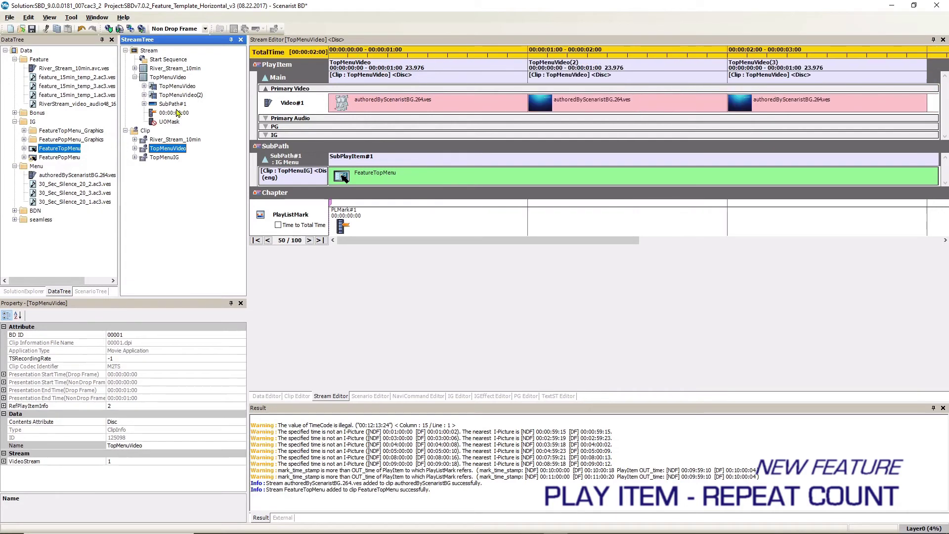
{"action": "left_click_drag", "start_coordinate": [179, 158], "coordinate": [181, 79]}
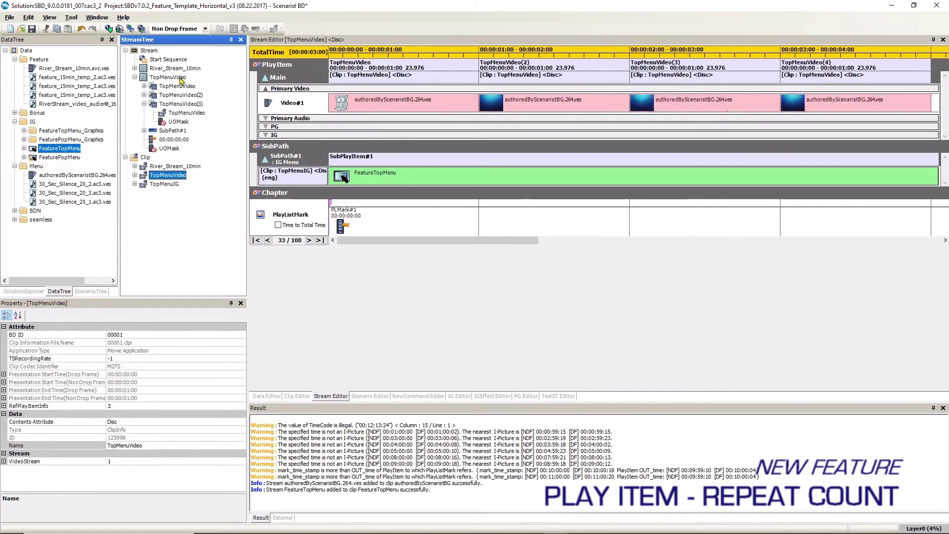
{"action": "left_click_drag", "start_coordinate": [181, 186], "coordinate": [176, 83]}
Select play items TopMenuVideo(2) through TopMenuVideo(5) in the stream tree.
{"action": "left_click", "coordinate": [316, 56]}
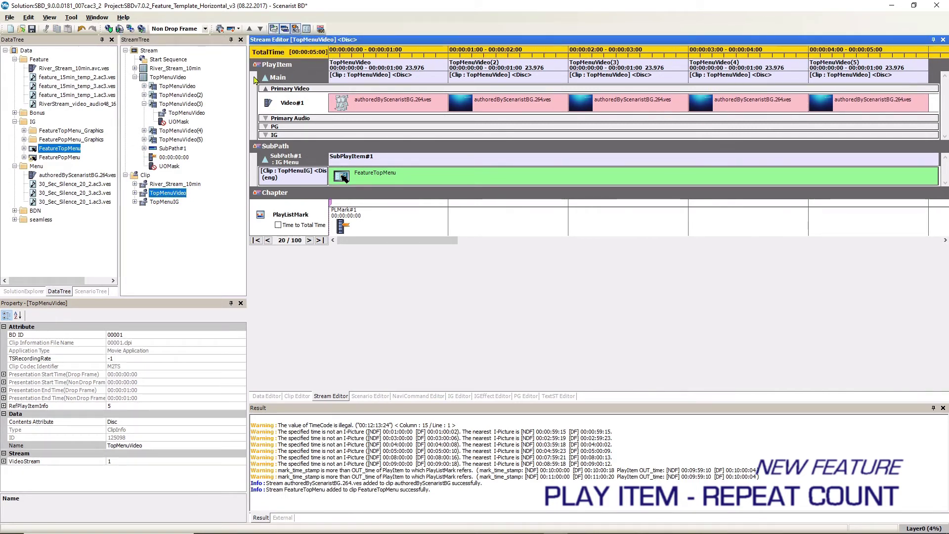
{"action": "left_click", "coordinate": [144, 104]}
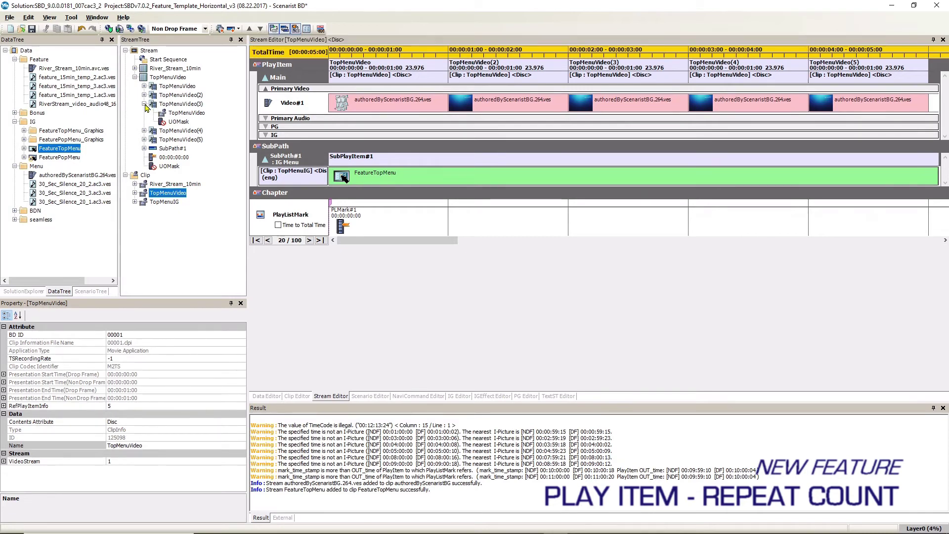
{"action": "left_click", "coordinate": [180, 95]}
{"action": "left_click", "coordinate": [195, 122], "text": "shift"}
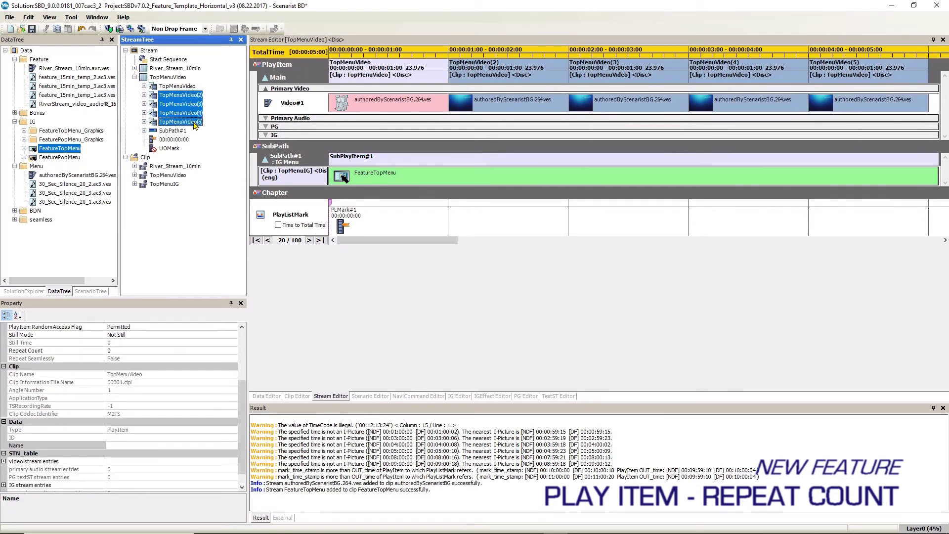
Delete TopMenuVideo(2)–(5) and give the remaining play item a Repeat Count of 5.
{"action": "key", "text": "Delete"}
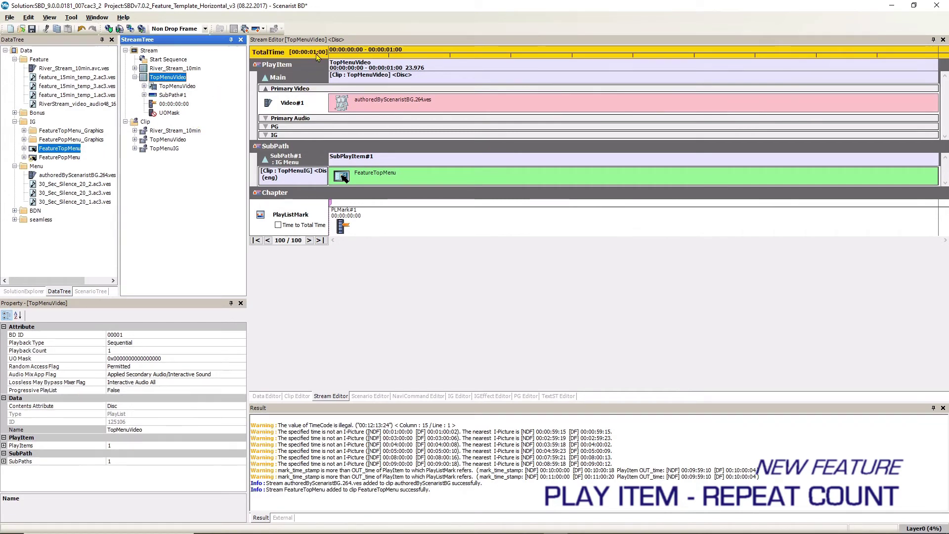
{"action": "left_click", "coordinate": [179, 87]}
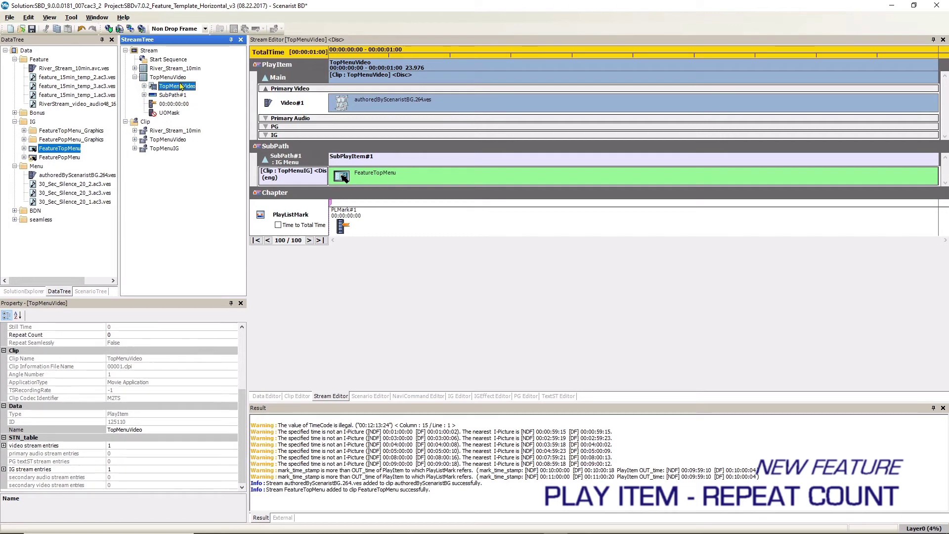
{"action": "left_click", "coordinate": [181, 94]}
{"action": "left_click", "coordinate": [185, 87]}
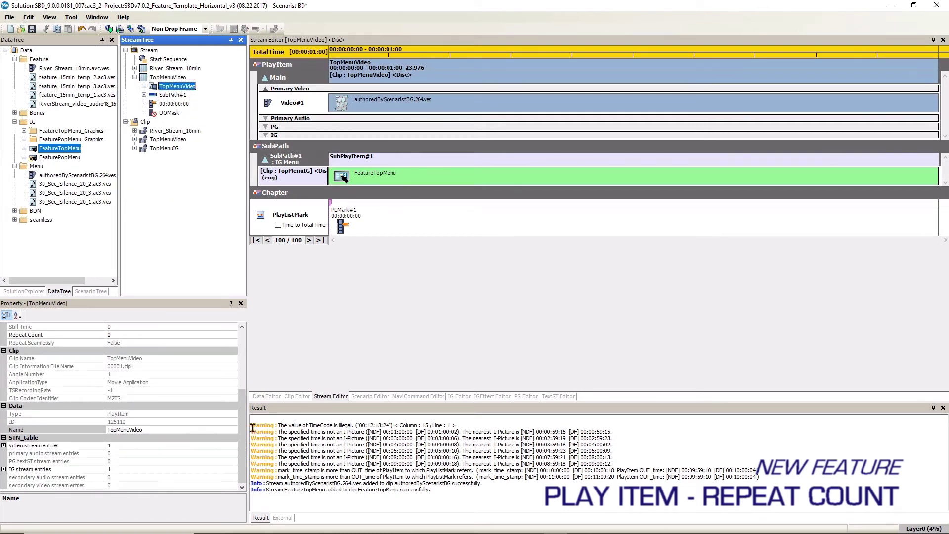
{"action": "left_click_drag", "start_coordinate": [243, 430], "coordinate": [242, 371]}
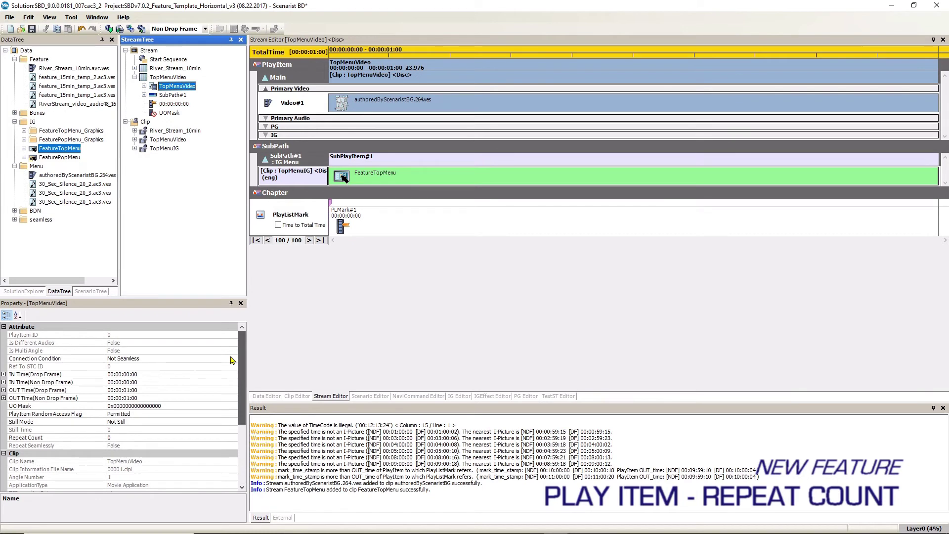
{"action": "left_click", "coordinate": [141, 438]}
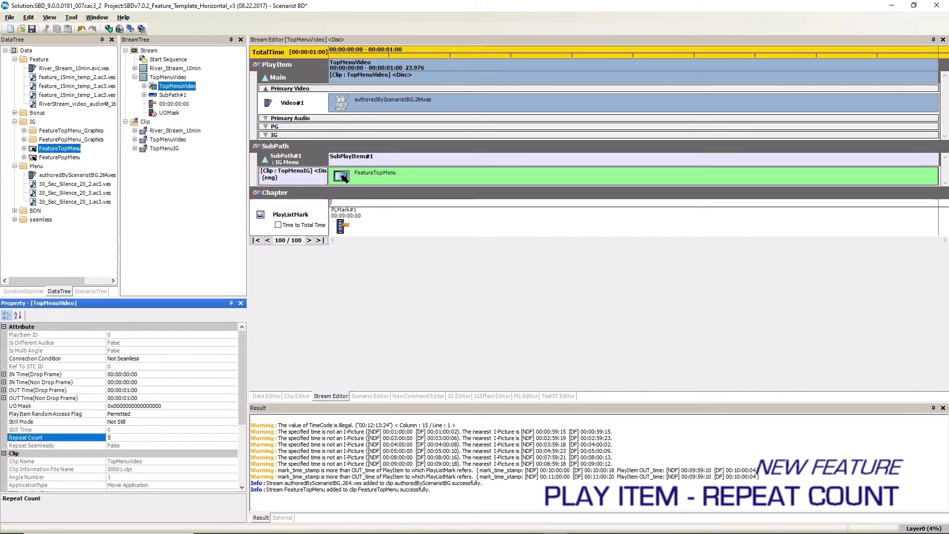
{"action": "left_click", "coordinate": [318, 59]}
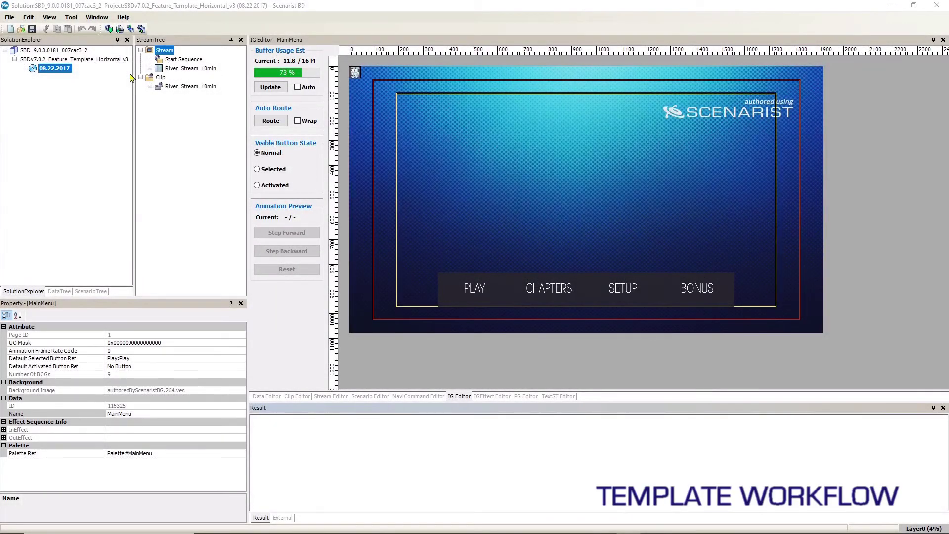
Save the 08.22.2017 project to another disc project and select its Disc Project Name.
{"action": "left_click", "coordinate": [179, 13]}
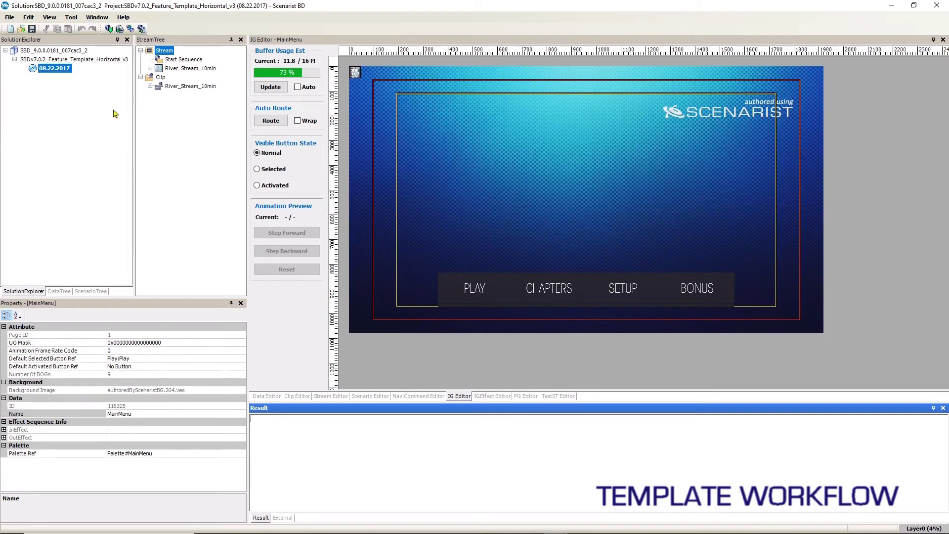
{"action": "right_click", "coordinate": [64, 72]}
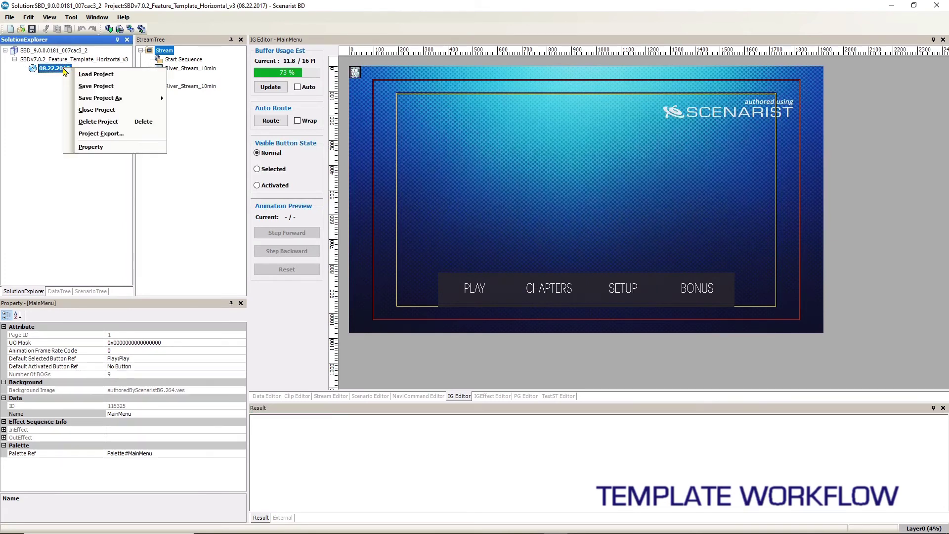
{"action": "mouse_move", "coordinate": [101, 101]}
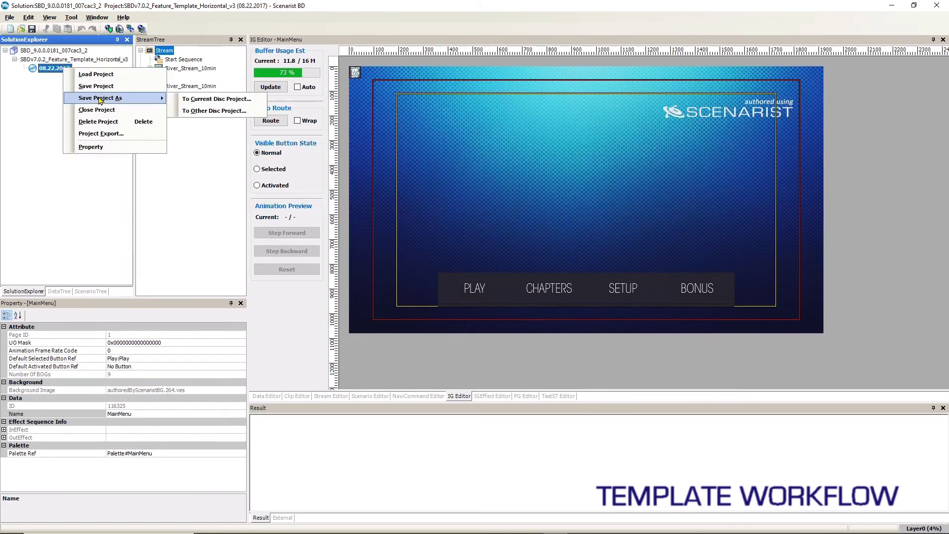
{"action": "left_click", "coordinate": [197, 112]}
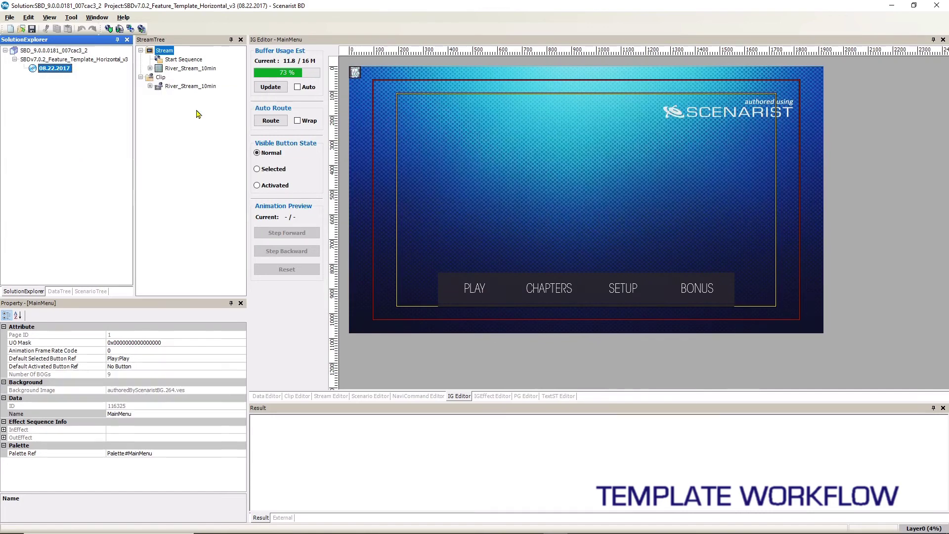
{"action": "left_click_drag", "start_coordinate": [525, 128], "coordinate": [375, 135]}
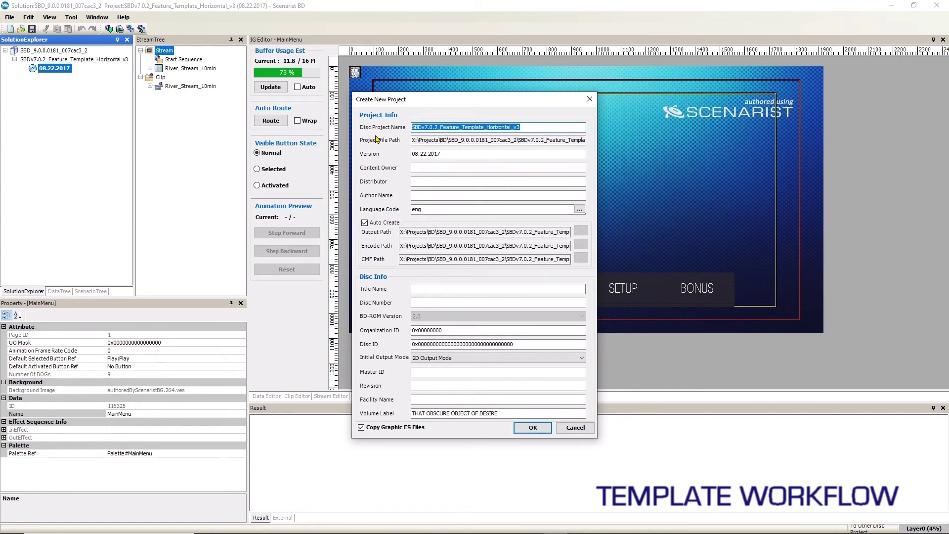
Enter 'Title Made from a Template' as the new project's name.
{"action": "type", "text": "Title M"}
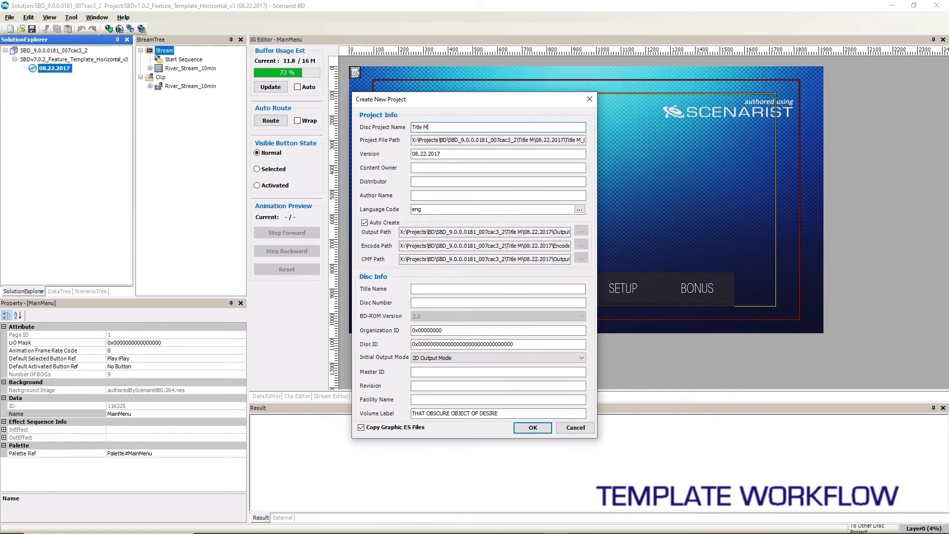
{"action": "type", "text": "ade from a "}
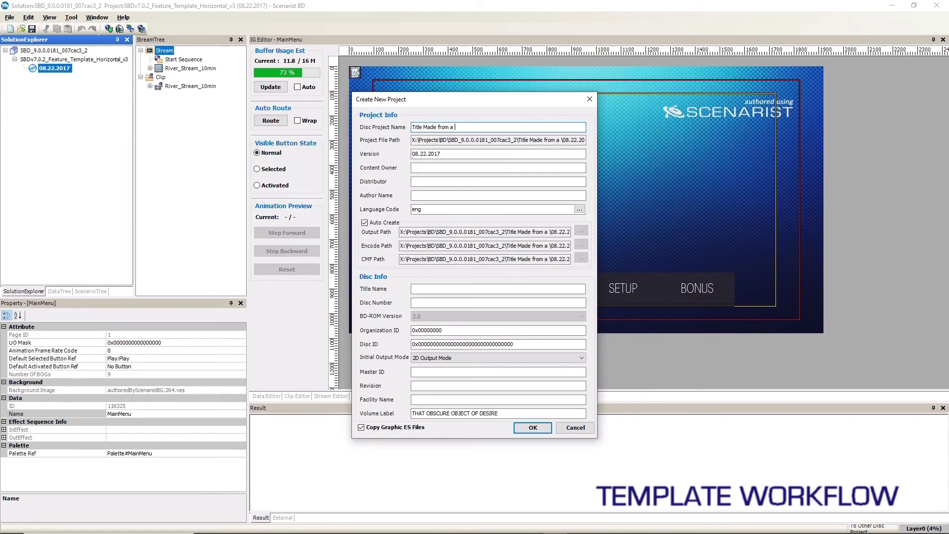
{"action": "type", "text": "Template"}
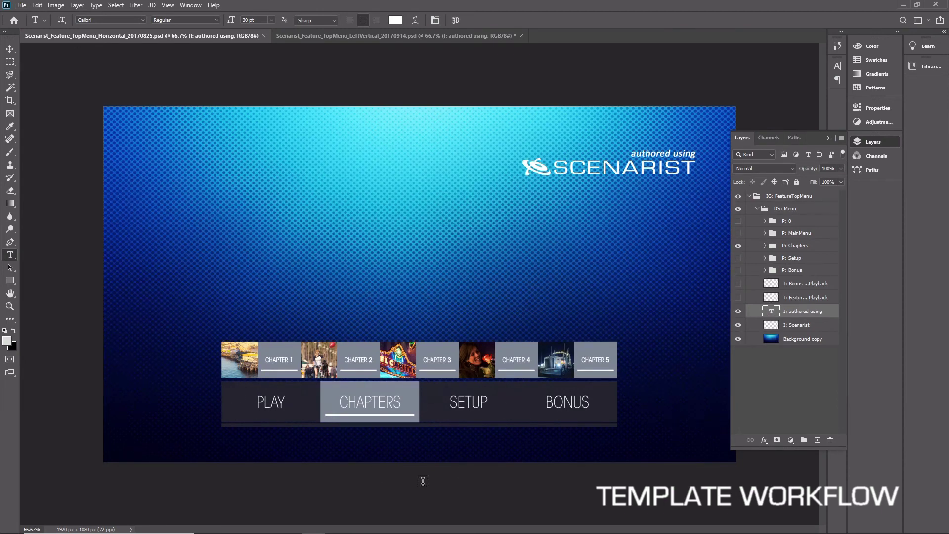
Switch to the Scenarist_Feature_TopMenu_LeftVertical menu design document with Ctrl+Tab.
{"action": "key", "text": "ctrl+Tab"}
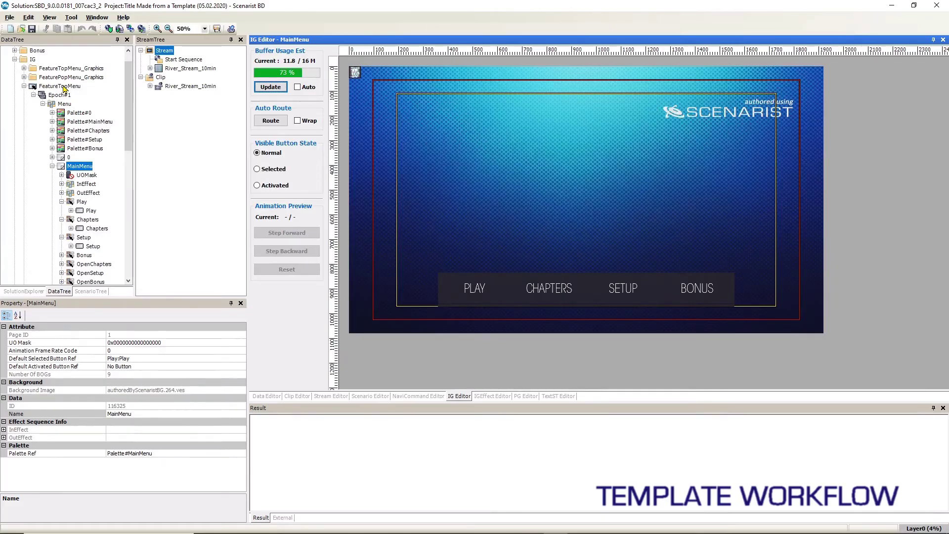
Update FeatureTopMenu's interactive graphics from the left-vertical menu PSD and confirm the successful import.
{"action": "right_click", "coordinate": [65, 89]}
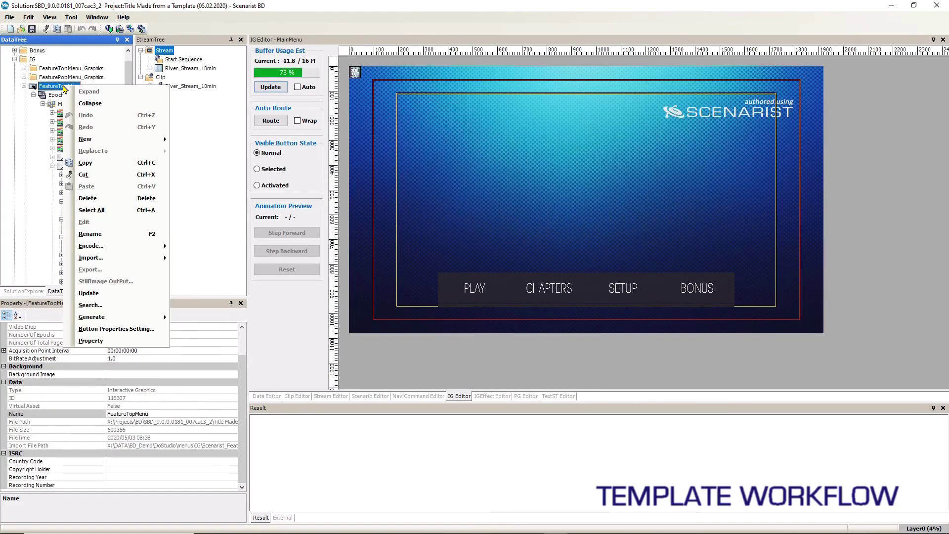
{"action": "mouse_move", "coordinate": [144, 260]}
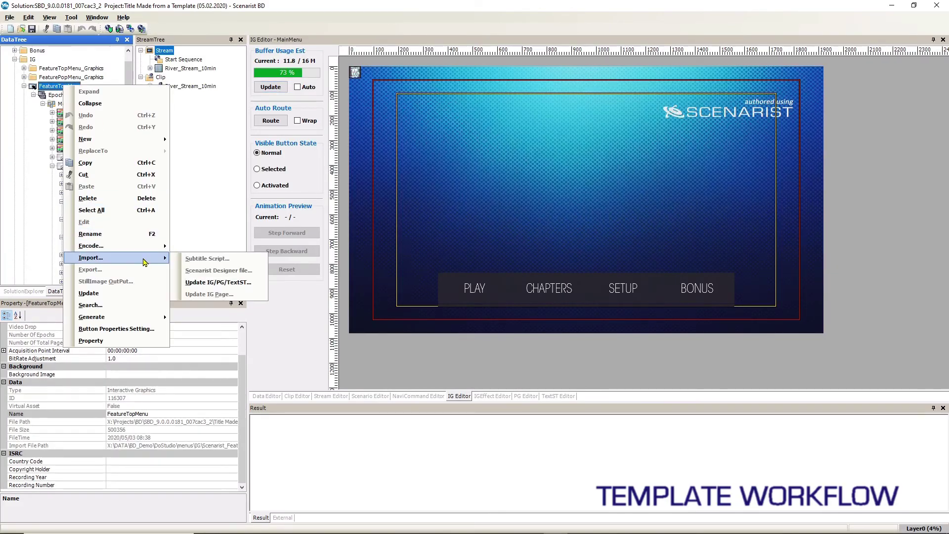
{"action": "left_click", "coordinate": [218, 282]}
{"action": "double_click", "coordinate": [490, 121]}
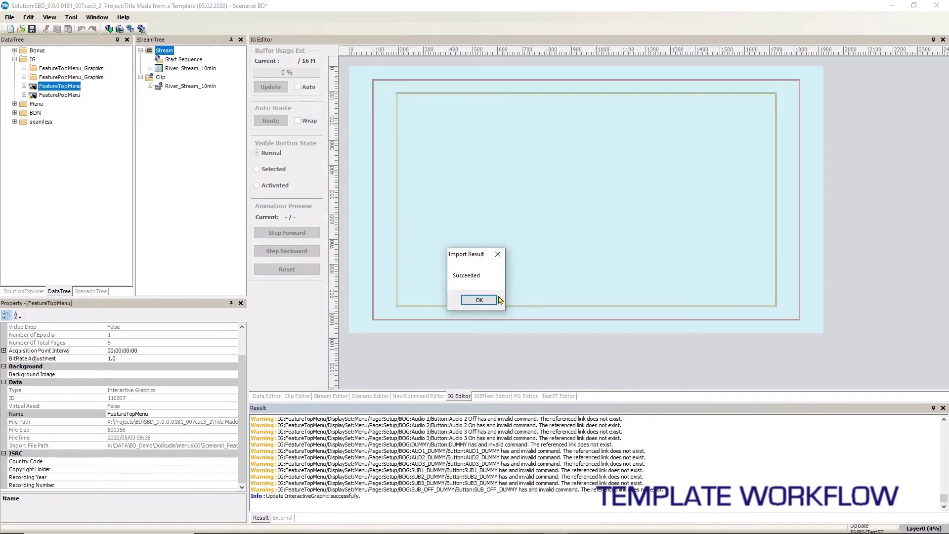
{"action": "left_click", "coordinate": [492, 302]}
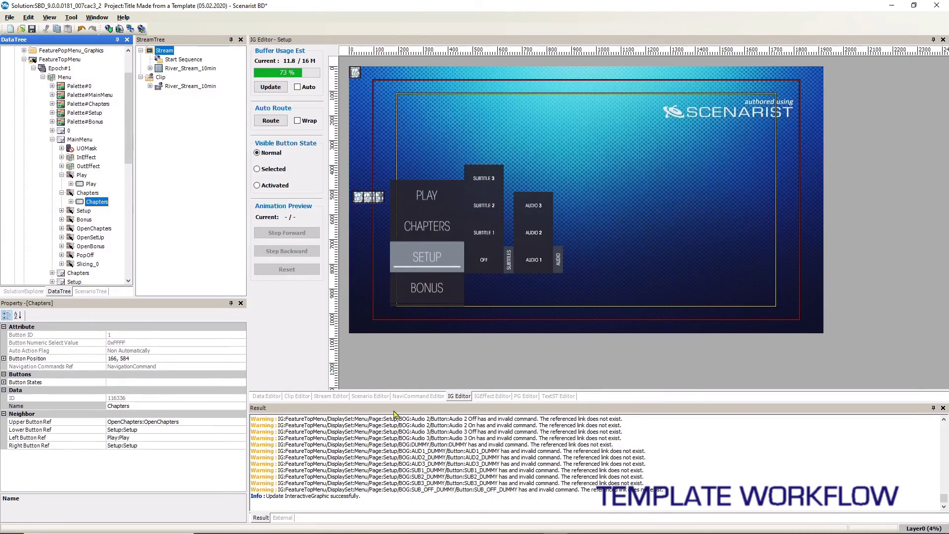
Inspect the Chapters, Play and Setup button commands, then expand the Feature title in ScenarioTree.
{"action": "left_click", "coordinate": [415, 396]}
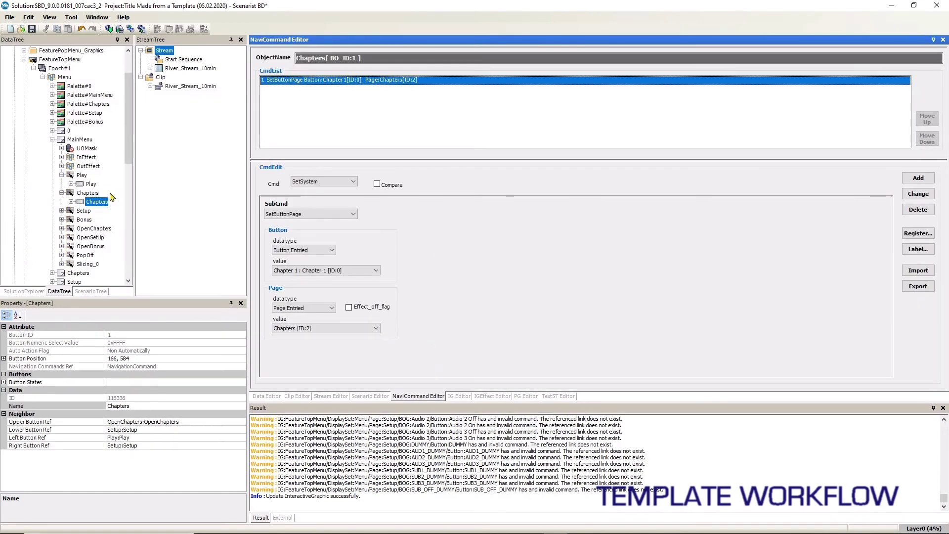
{"action": "left_click", "coordinate": [91, 184]}
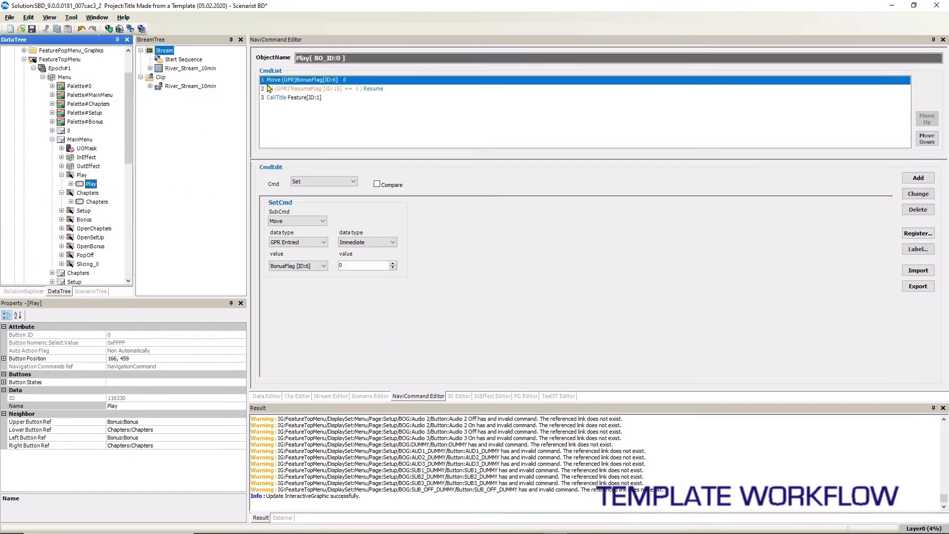
{"action": "left_click", "coordinate": [61, 211]}
{"action": "left_click", "coordinate": [93, 220]}
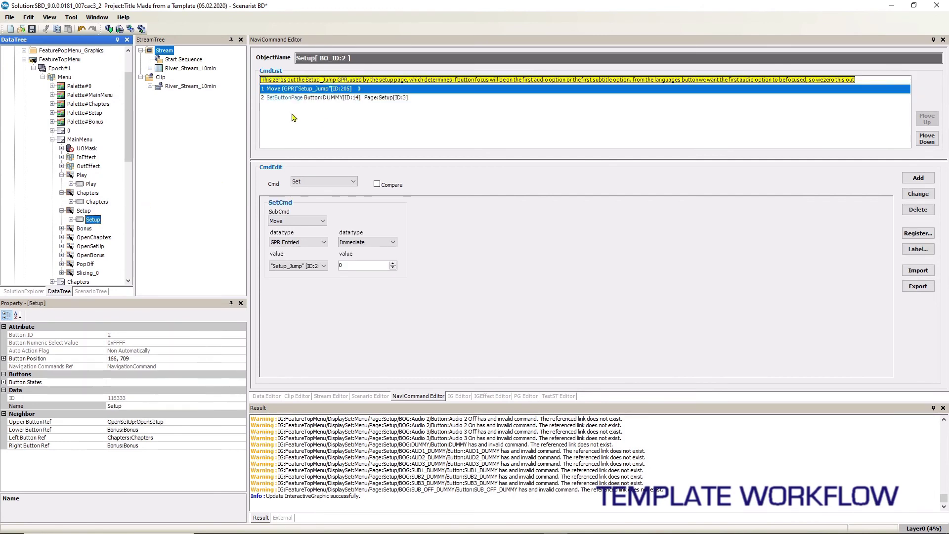
{"action": "left_click", "coordinate": [61, 229]}
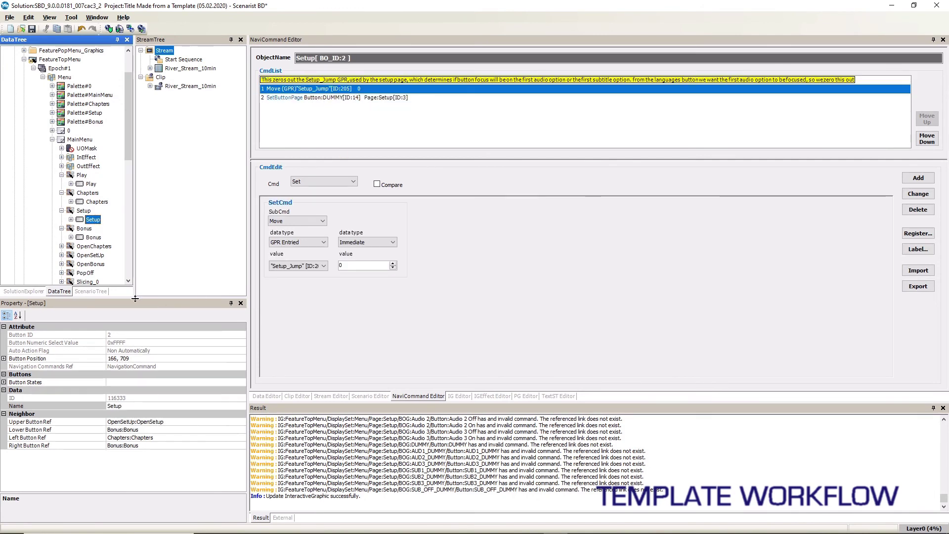
{"action": "left_click", "coordinate": [94, 291]}
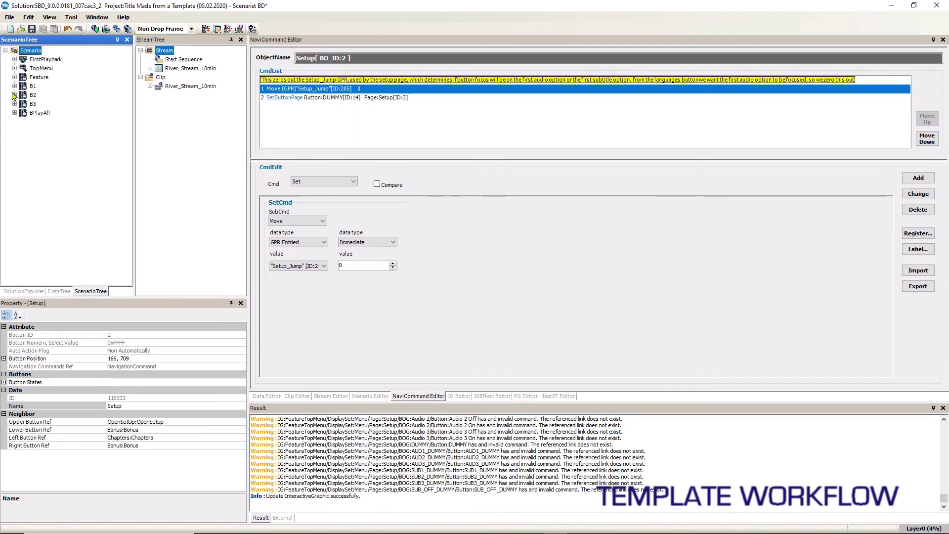
{"action": "left_click", "coordinate": [14, 77]}
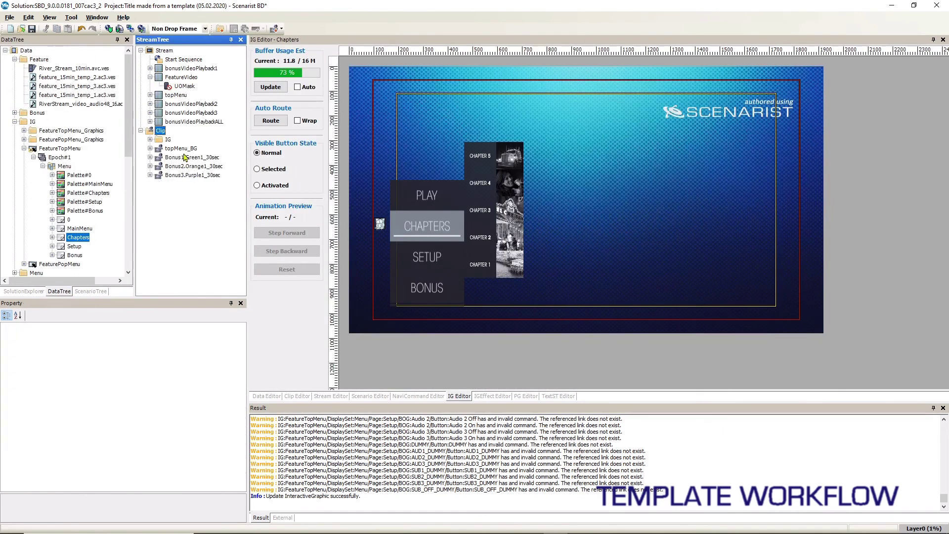
After a blocked clip deletion, delete the Bonus2.Orange1_30sec and Bonus3.Purple1_30sec play items.
{"action": "left_click", "coordinate": [185, 157]}
{"action": "key", "text": "Delete"}
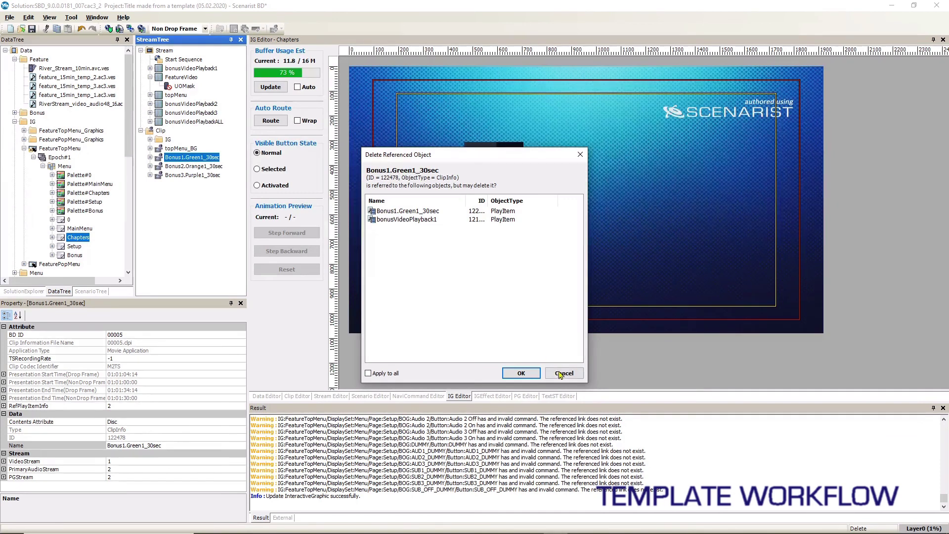
{"action": "left_click", "coordinate": [562, 373]}
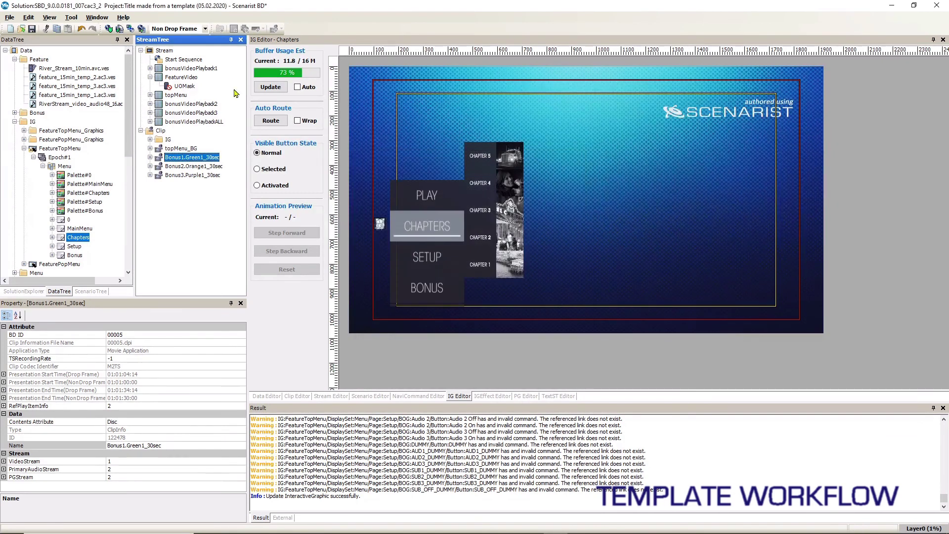
{"action": "left_click", "coordinate": [150, 122]}
{"action": "left_click", "coordinate": [150, 112]}
{"action": "left_click", "coordinate": [150, 103]}
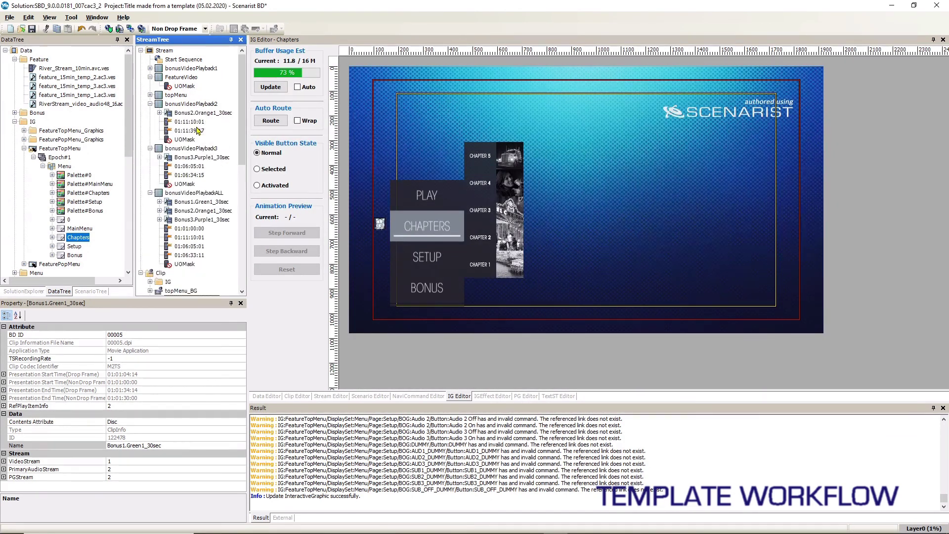
{"action": "left_click", "coordinate": [198, 114]}
{"action": "key", "text": "Delete"}
{"action": "left_click", "coordinate": [200, 130]}
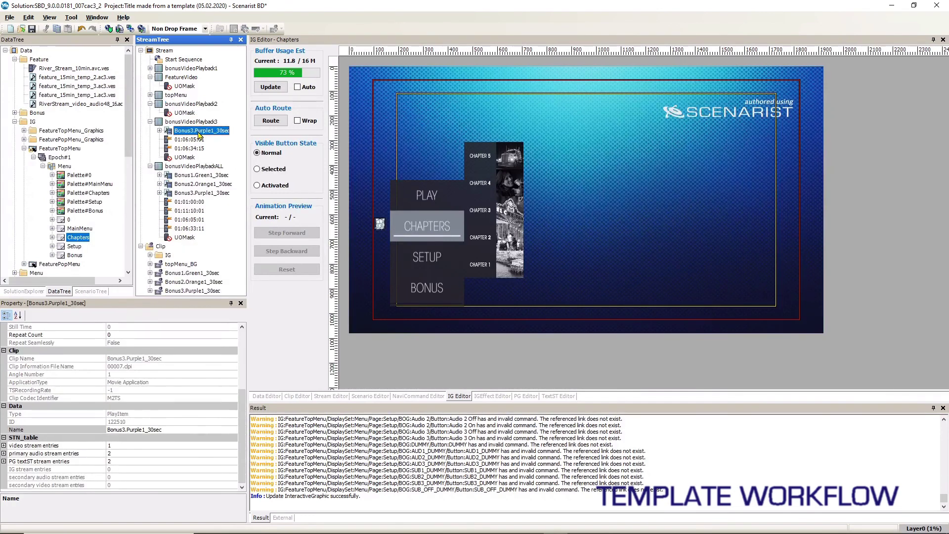
{"action": "key", "text": "Delete"}
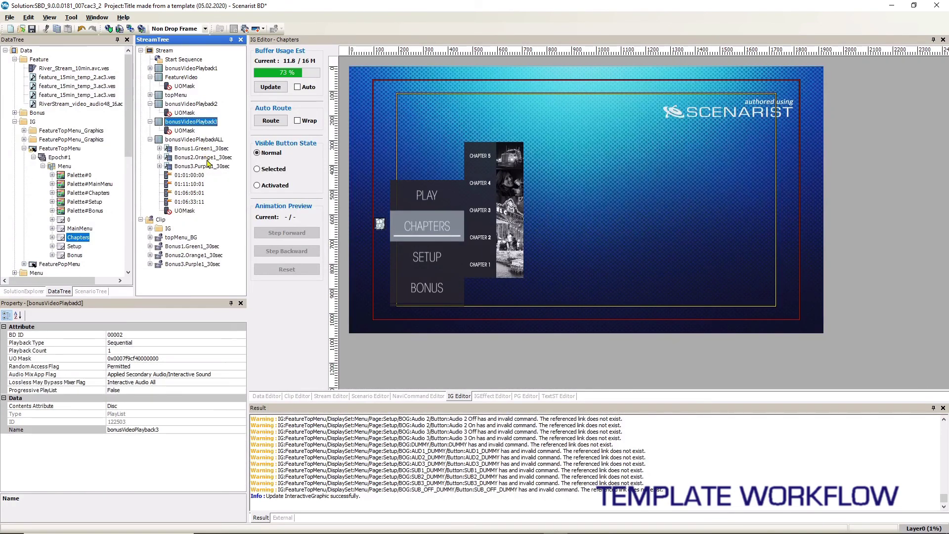
Delete the three Bonus play items from bonusVideoPlaybackALL and bonusVideoPlayback1's play item.
{"action": "left_click", "coordinate": [202, 149]}
{"action": "key", "text": "Delete"}
{"action": "left_click", "coordinate": [203, 148]}
{"action": "key", "text": "Delete"}
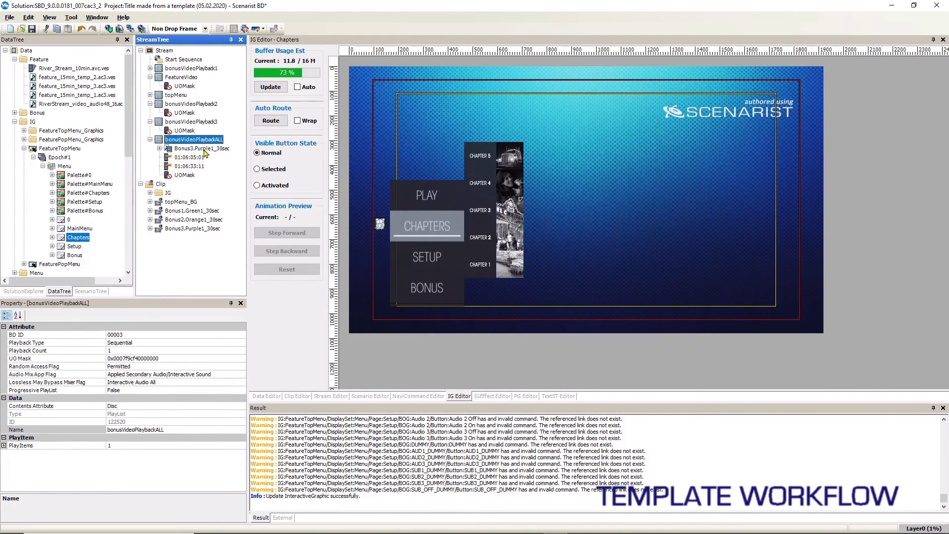
{"action": "left_click", "coordinate": [204, 149]}
{"action": "key", "text": "Delete"}
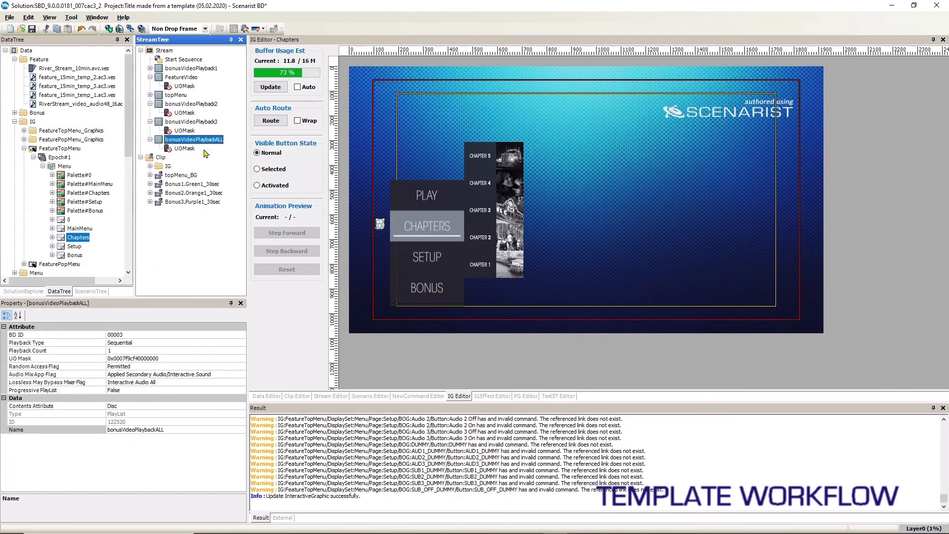
{"action": "left_click", "coordinate": [150, 68]}
{"action": "left_click", "coordinate": [191, 79]}
{"action": "key", "text": "Delete"}
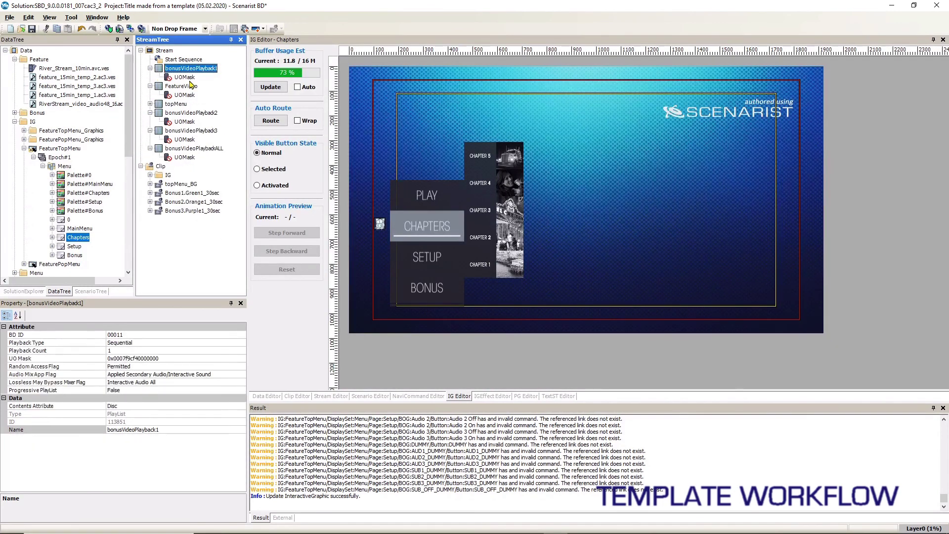
Delete topMenu's SubPath#2 along with its TopMenuBG background play item.
{"action": "left_click", "coordinate": [150, 104]}
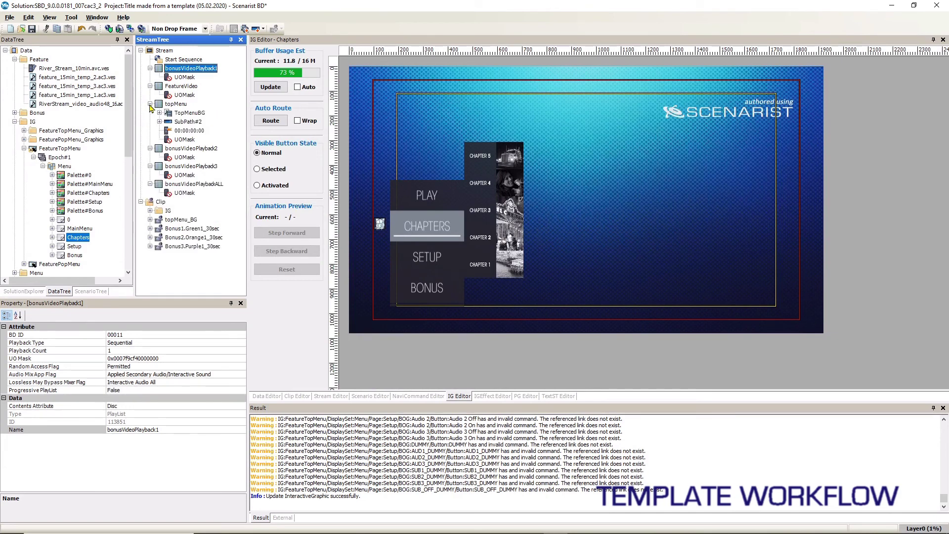
{"action": "left_click", "coordinate": [179, 113]}
{"action": "key", "text": "Delete"}
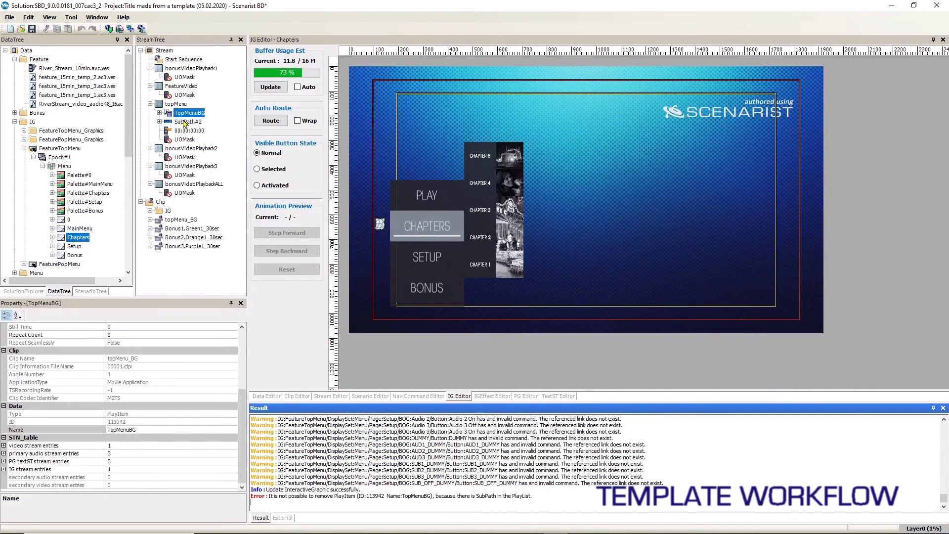
{"action": "left_click", "coordinate": [181, 122]}
{"action": "key", "text": "Delete"}
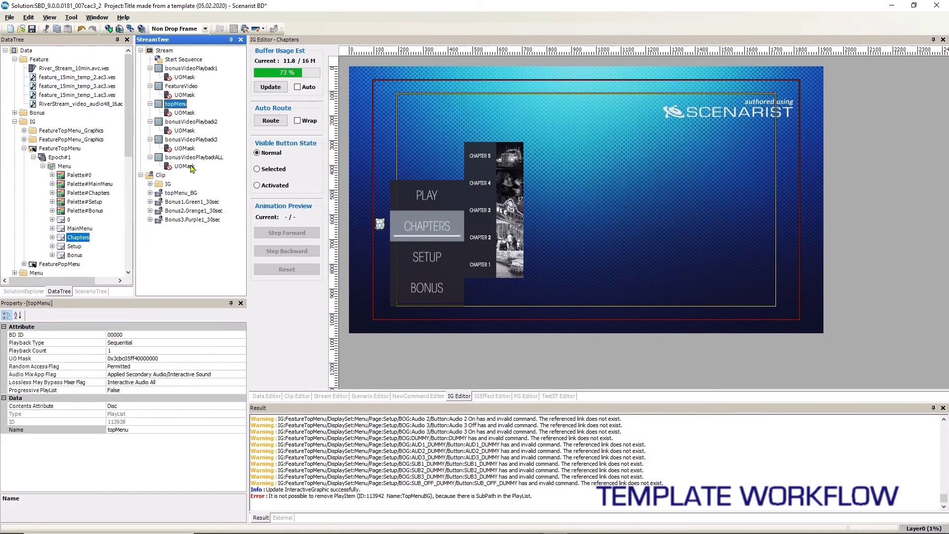
Delete the topMenu_BG and three Bonus clips, then create a River_Stream_10min clip from its stream.
{"action": "left_click", "coordinate": [192, 193]}
{"action": "key", "text": "Delete"}
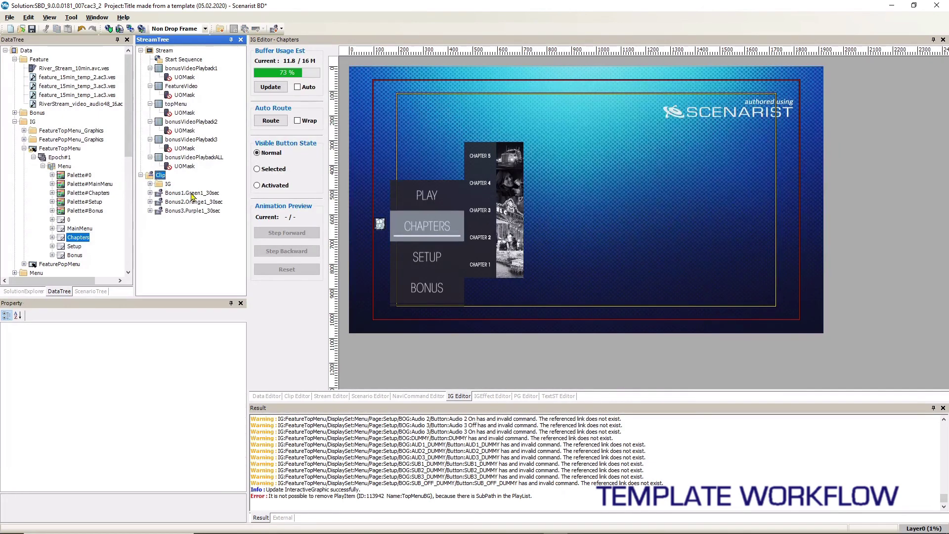
{"action": "left_click", "coordinate": [192, 193]}
{"action": "key", "text": "Delete"}
{"action": "left_click", "coordinate": [192, 194]}
{"action": "key", "text": "Delete"}
{"action": "left_click", "coordinate": [192, 194]}
{"action": "key", "text": "Delete"}
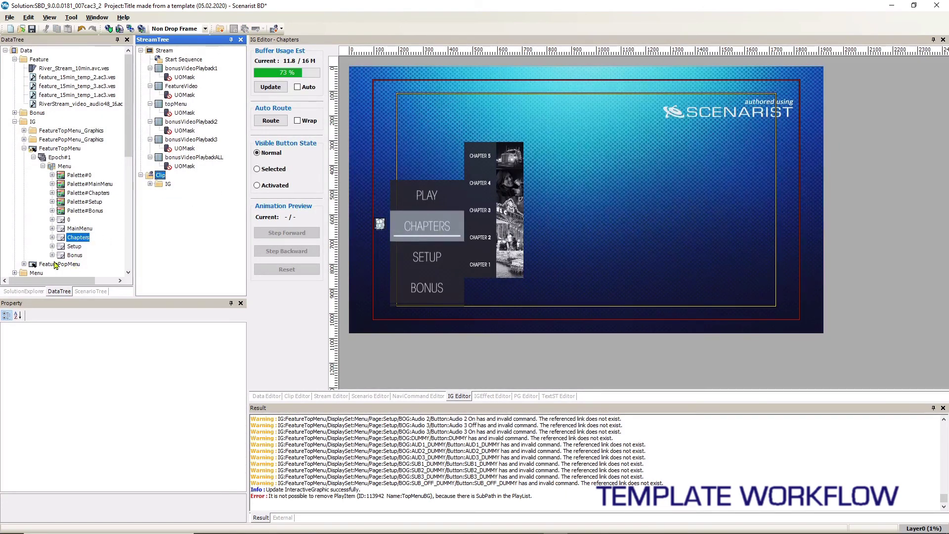
{"action": "left_click_drag", "start_coordinate": [45, 69], "coordinate": [161, 175]}
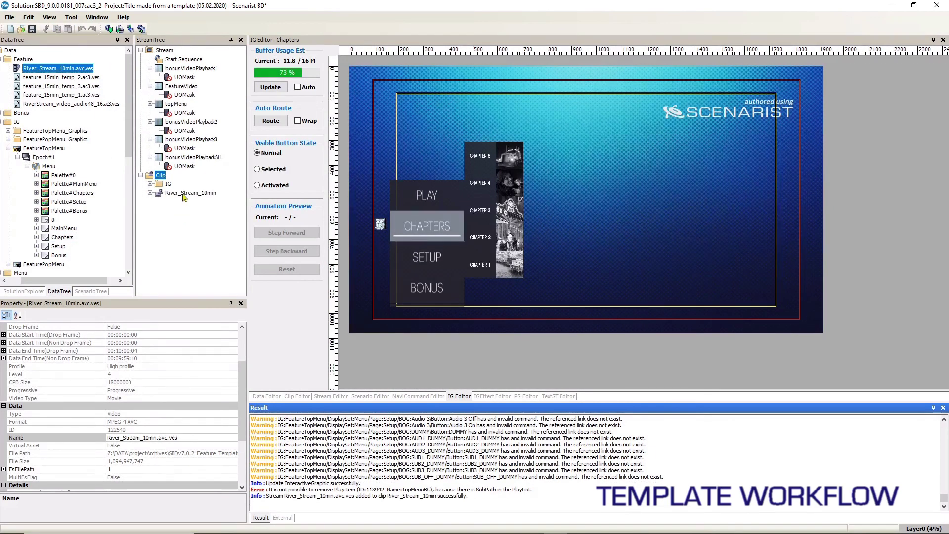
Add the new River_Stream_10min clip to the FeatureVideo playlist as its play item.
{"action": "left_click", "coordinate": [183, 193]}
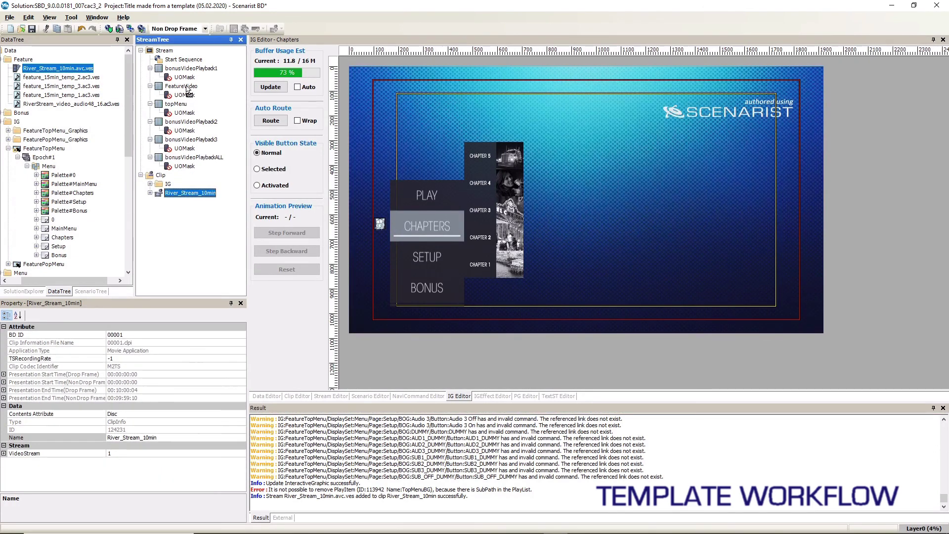
{"action": "left_click_drag", "start_coordinate": [186, 89], "coordinate": [187, 90]}
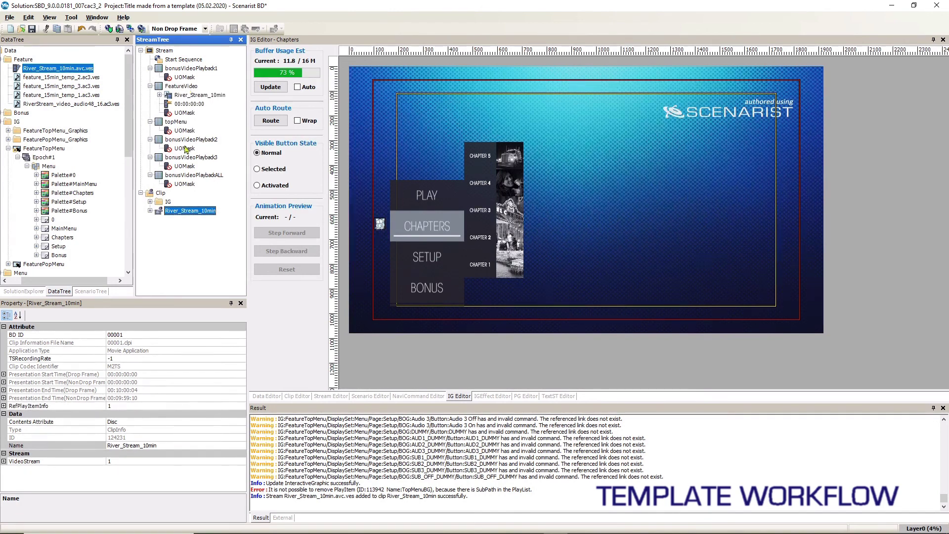